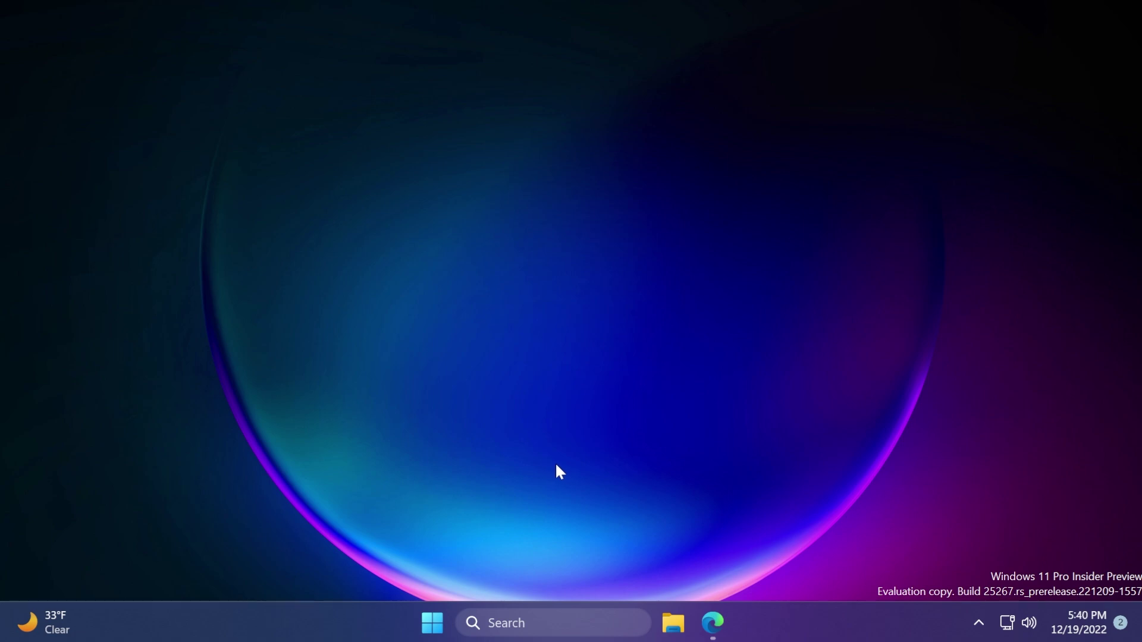
Restore the GitHub ViVeTool releases page in Edge and scroll to the v0.3.2 assets
left_click(713, 623)
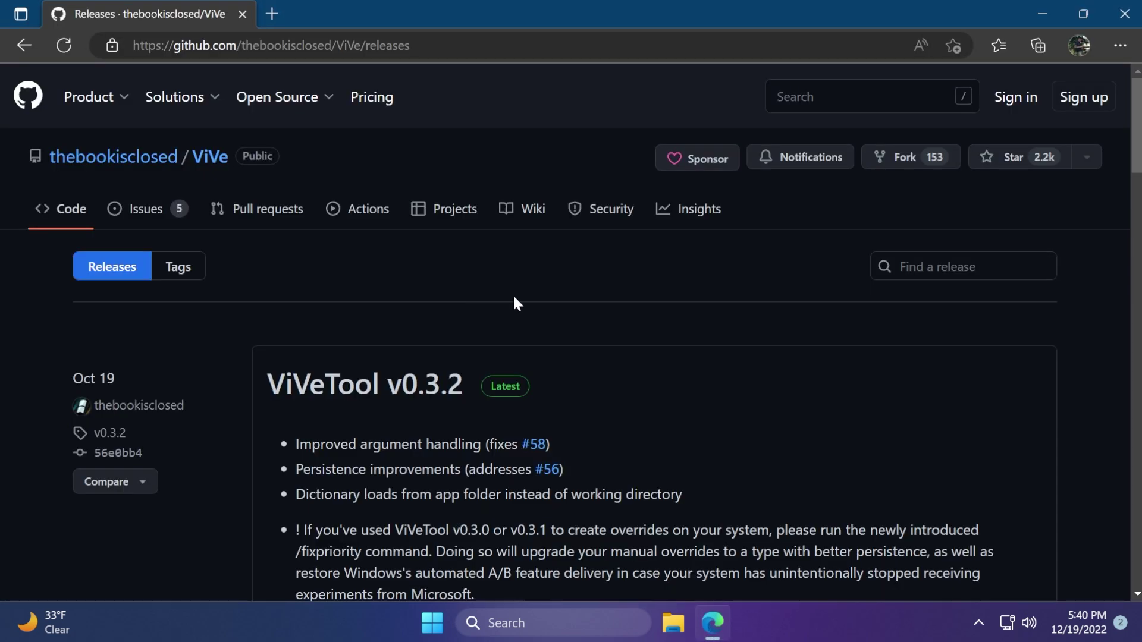
scroll(593, 333, "down", 8)
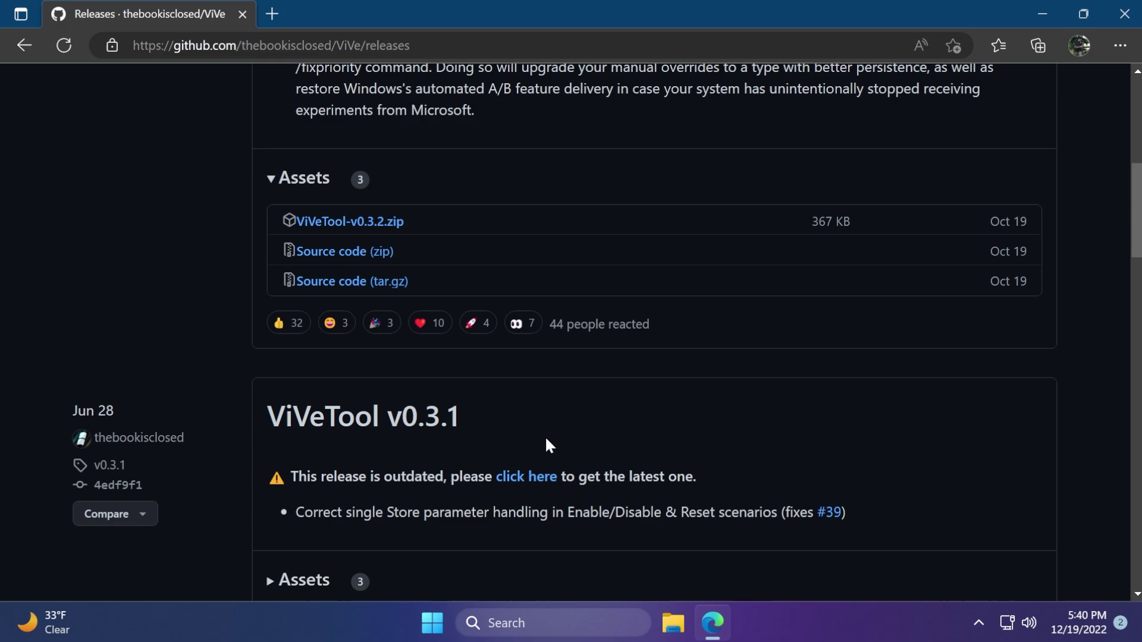
Extract ViVeTool-v0.3.2.zip into C:\Windows\System32, granting administrator permission for the copy
left_click(376, 227)
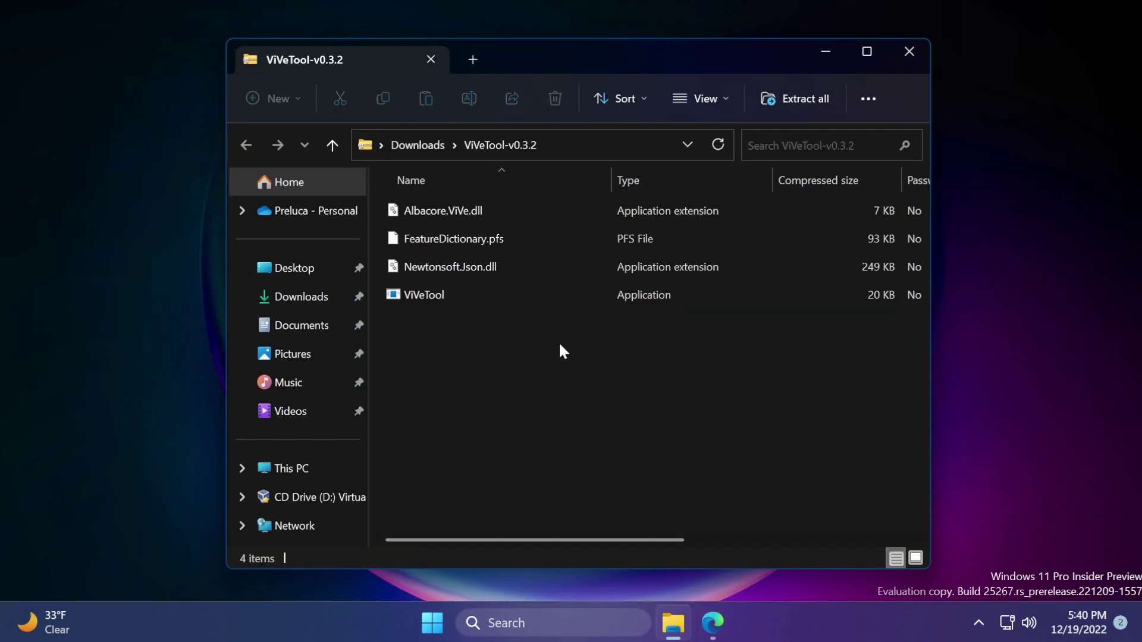
left_click(794, 99)
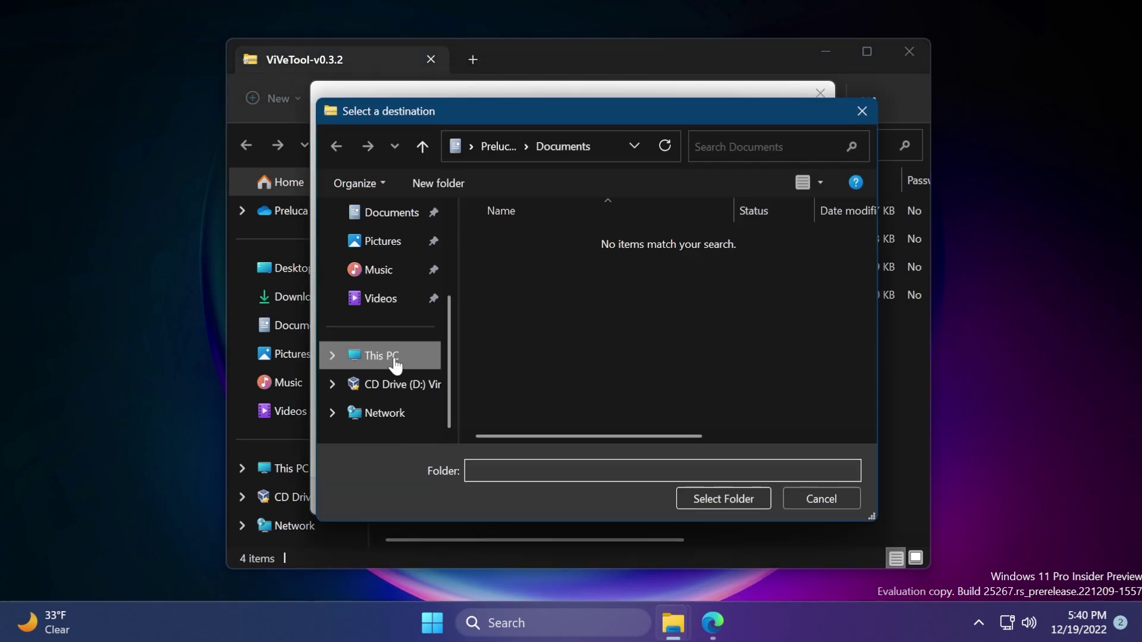
left_click(383, 356)
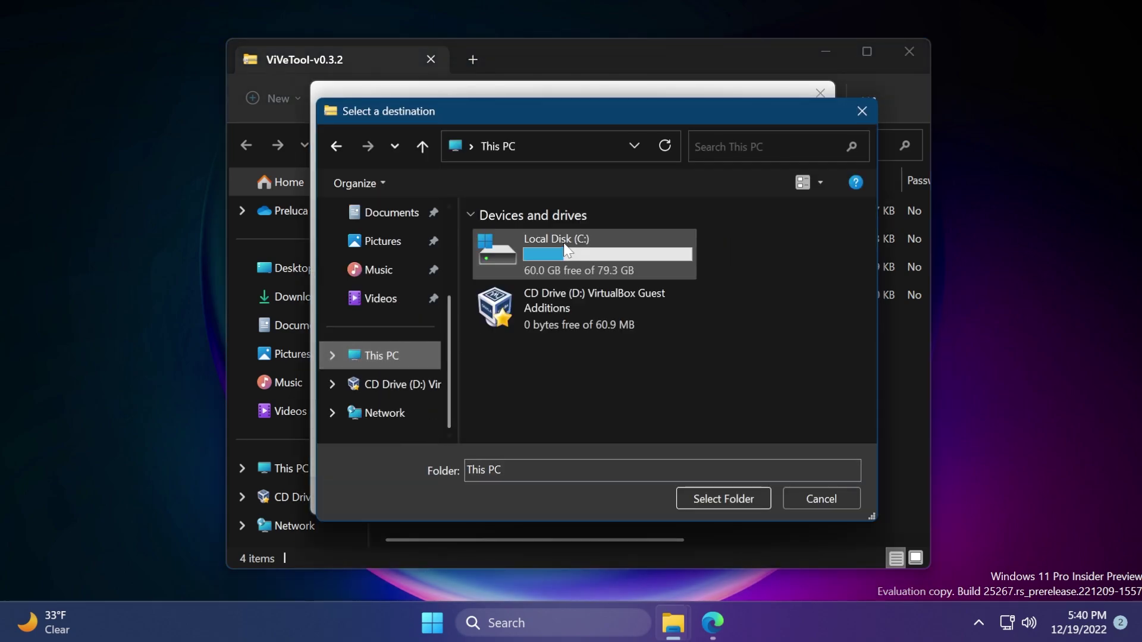
double_click(565, 253)
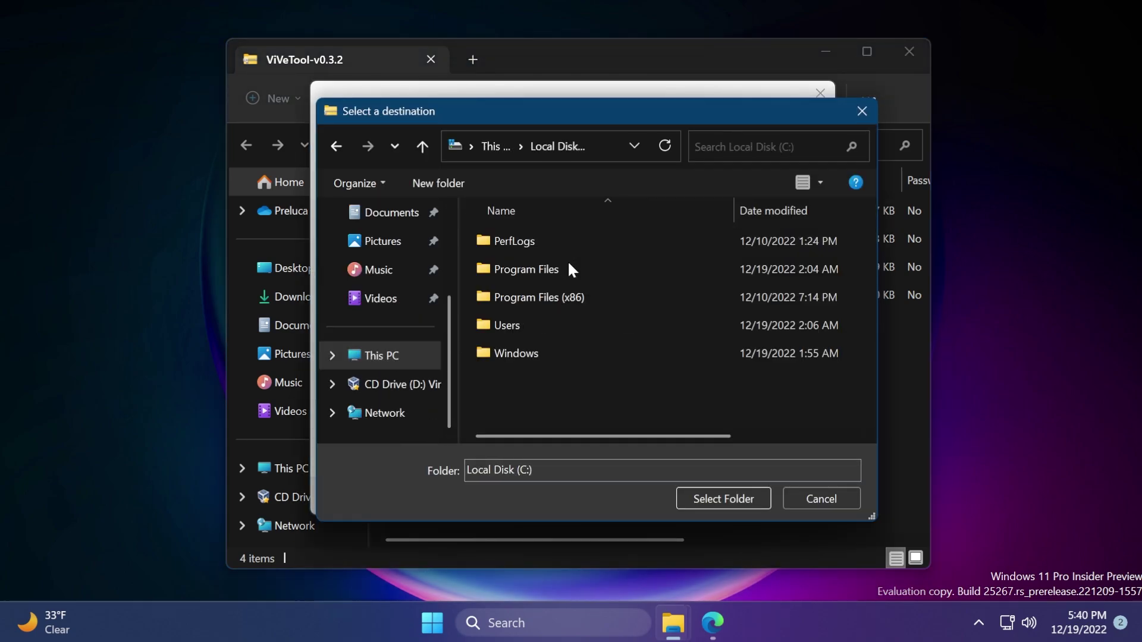
double_click(549, 353)
scroll(570, 348, "down", 20)
scroll(570, 348, "up", 3)
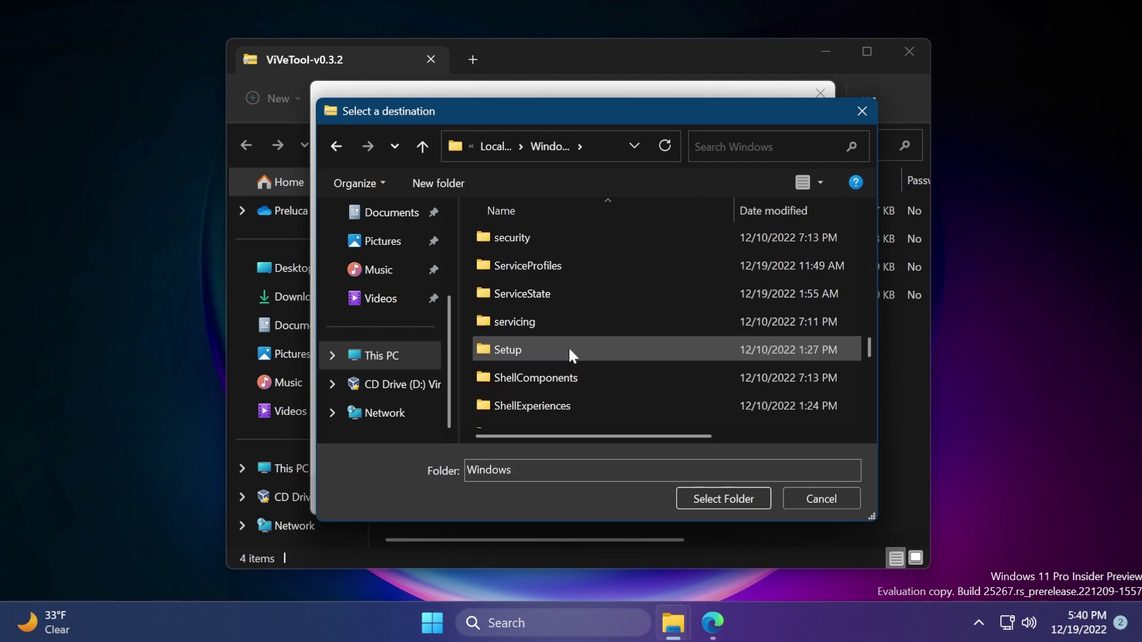
scroll(569, 347, "down", 5)
left_click(548, 244)
left_click(699, 497)
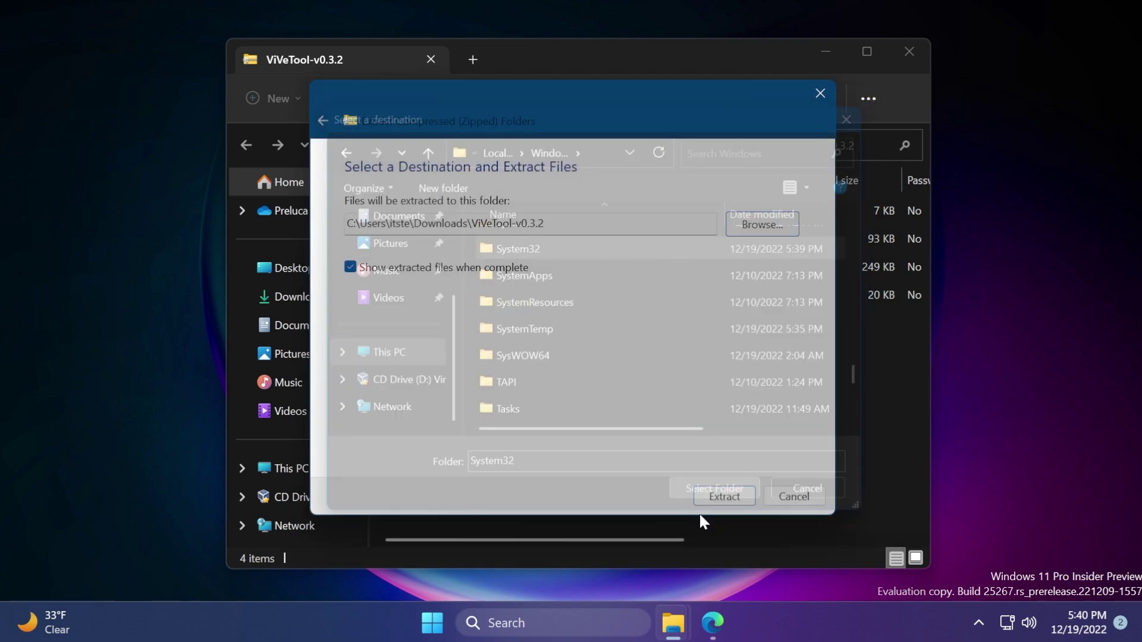
left_click(714, 499)
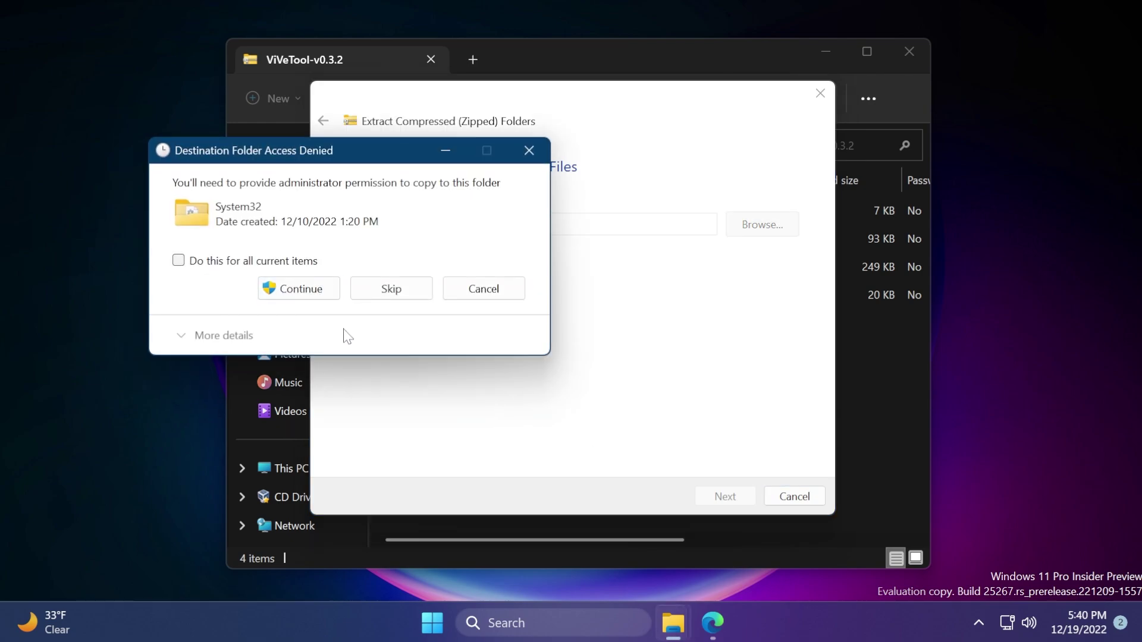
left_click(300, 289)
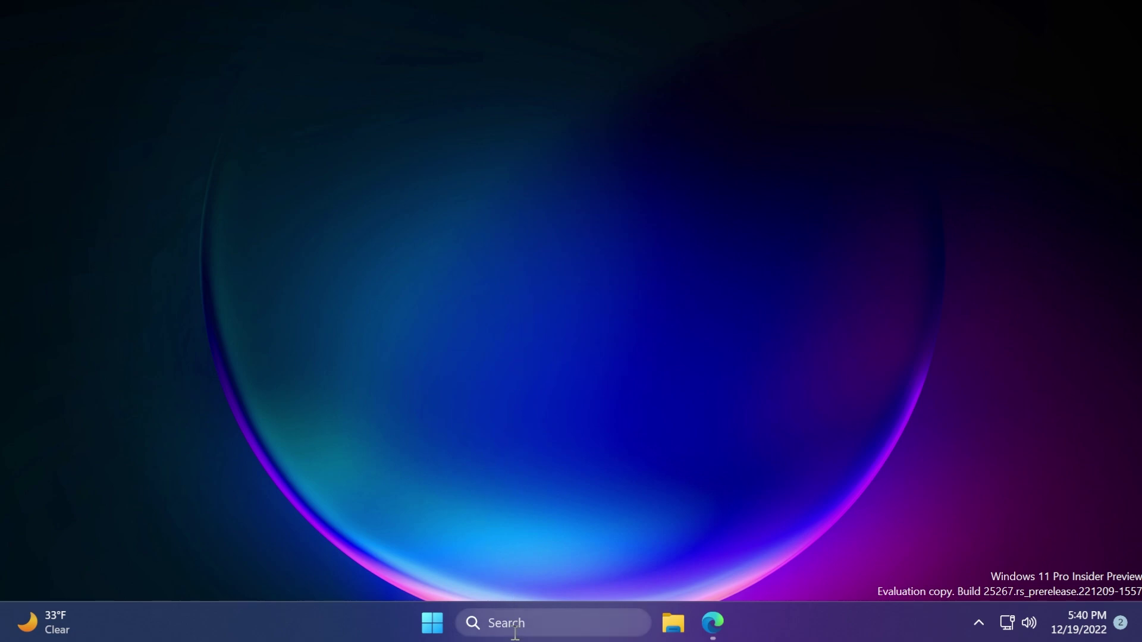
Search 'rege' and run Registry Editor as administrator, approving the UAC prompt
left_click(512, 623)
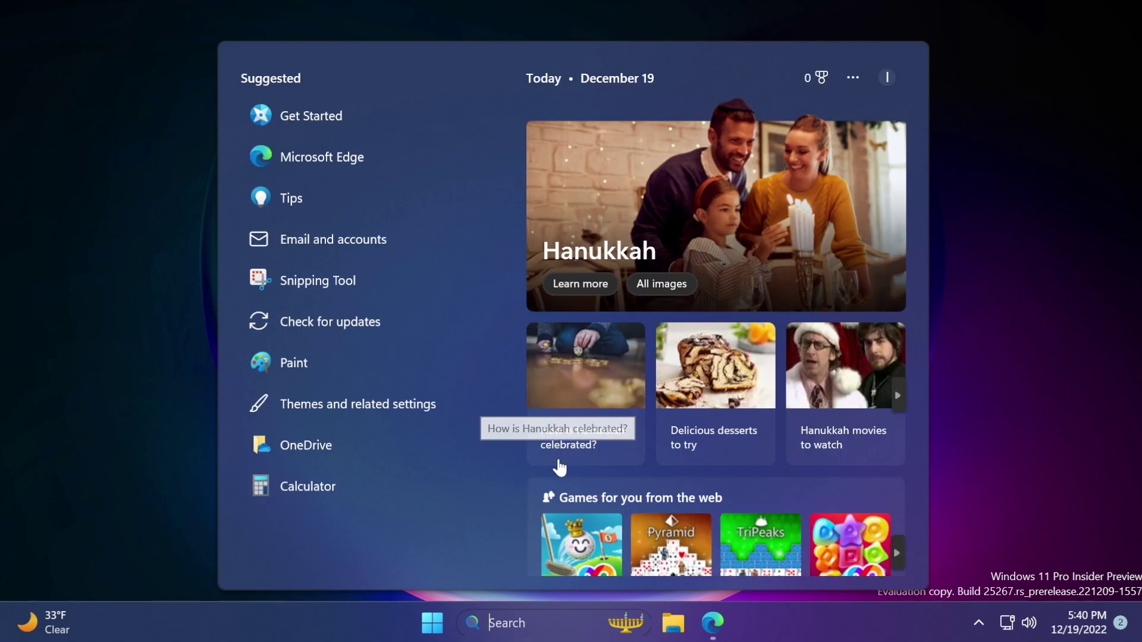
type("rege")
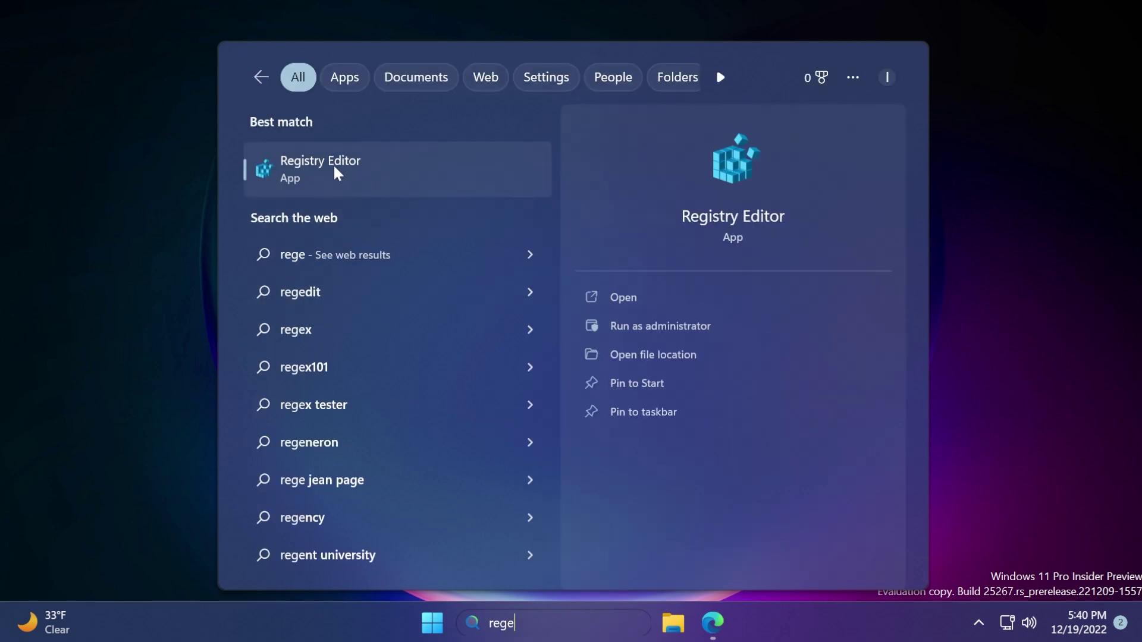
right_click(333, 167)
left_click(363, 185)
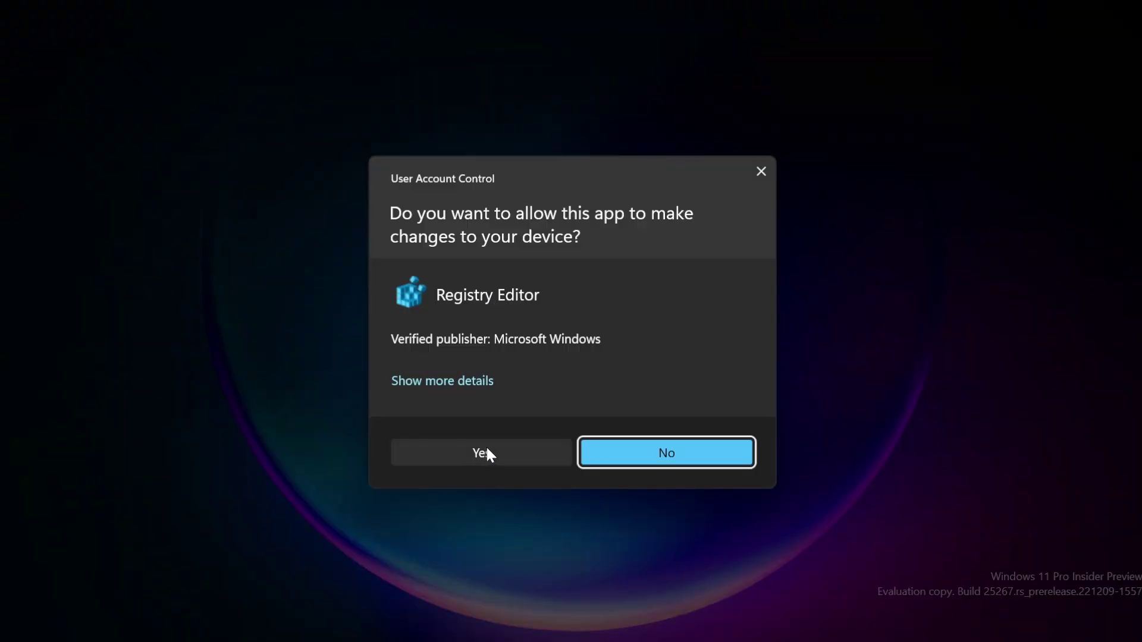
left_click(487, 453)
Go to HKLM\SOFTWARE\Microsoft\PolicyManager\current\device and create a new key named Stickers
left_click(256, 146)
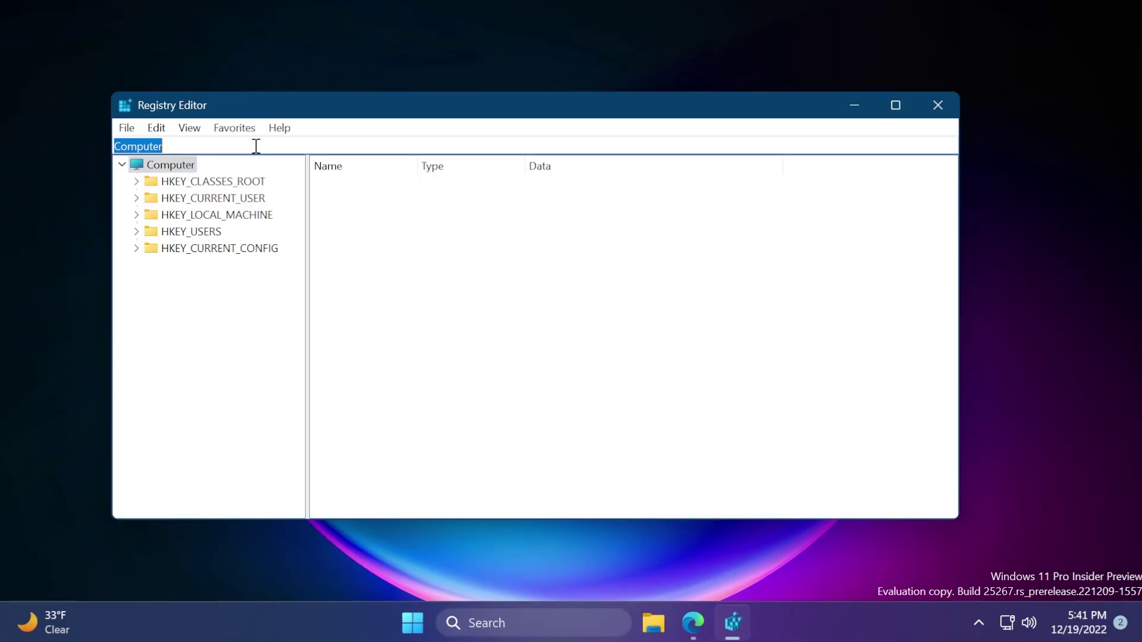
type("HKEY_LOCAL_MACHINE\\SOFTWARE\\Microsoft\\PolicyManager\\current\\device")
key("Return")
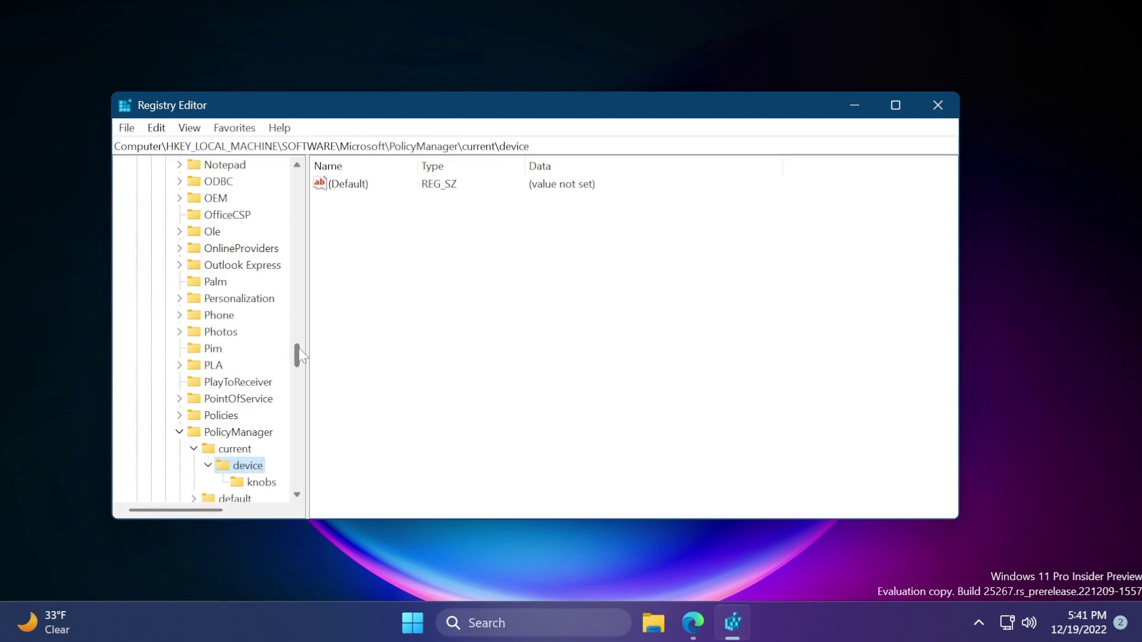
left_click_drag(299, 348, 298, 352)
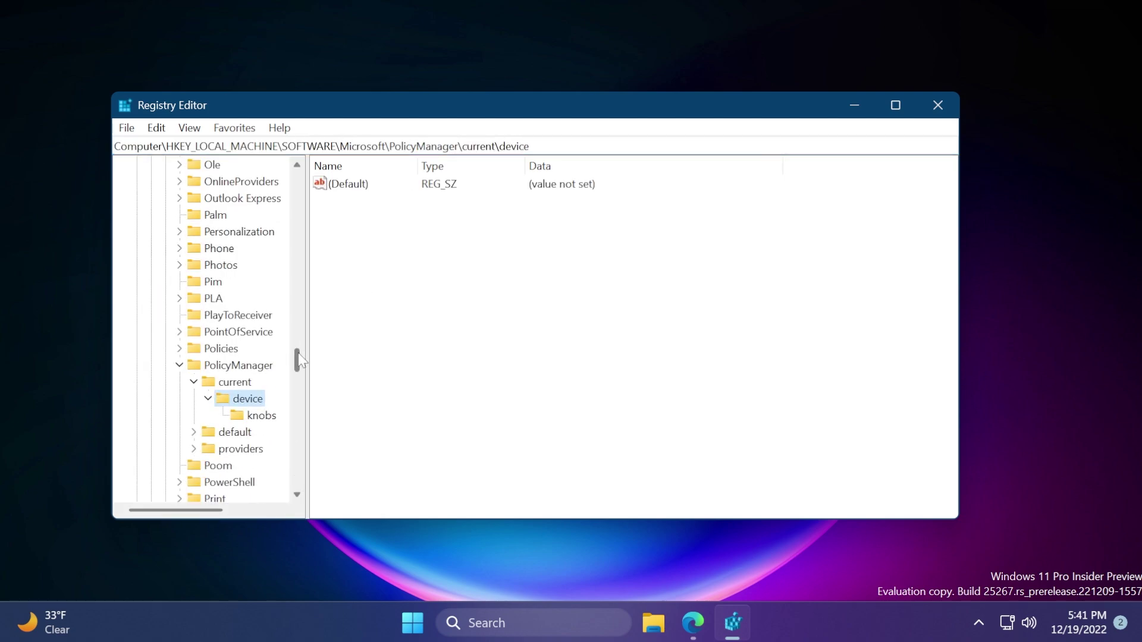
right_click(241, 399)
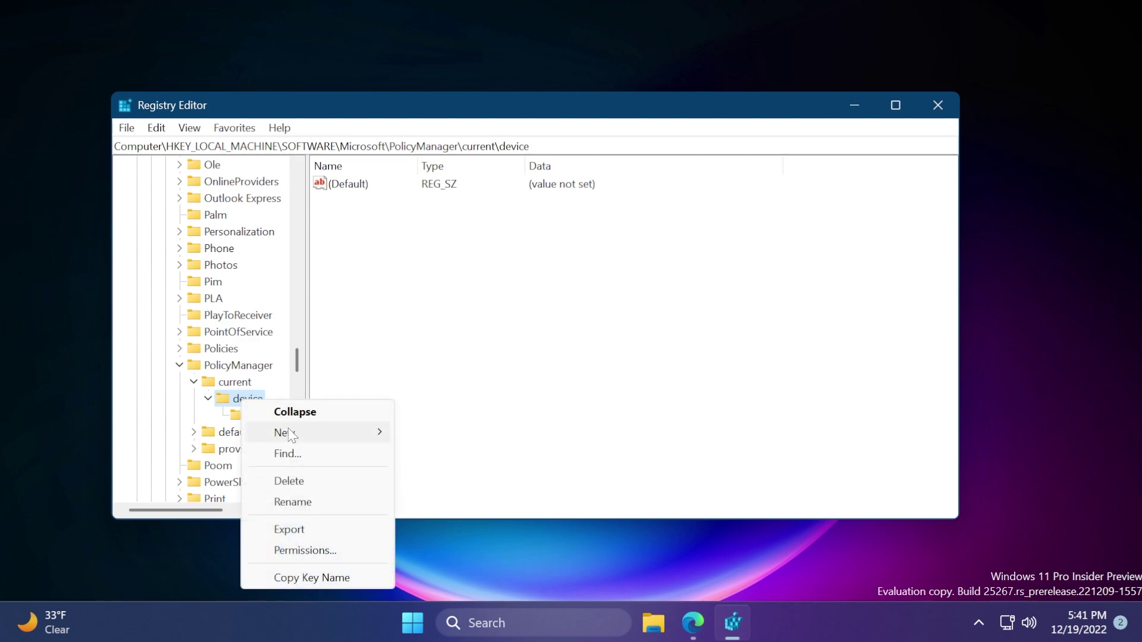
mouse_move(392, 434)
left_click(440, 431)
type("Sto")
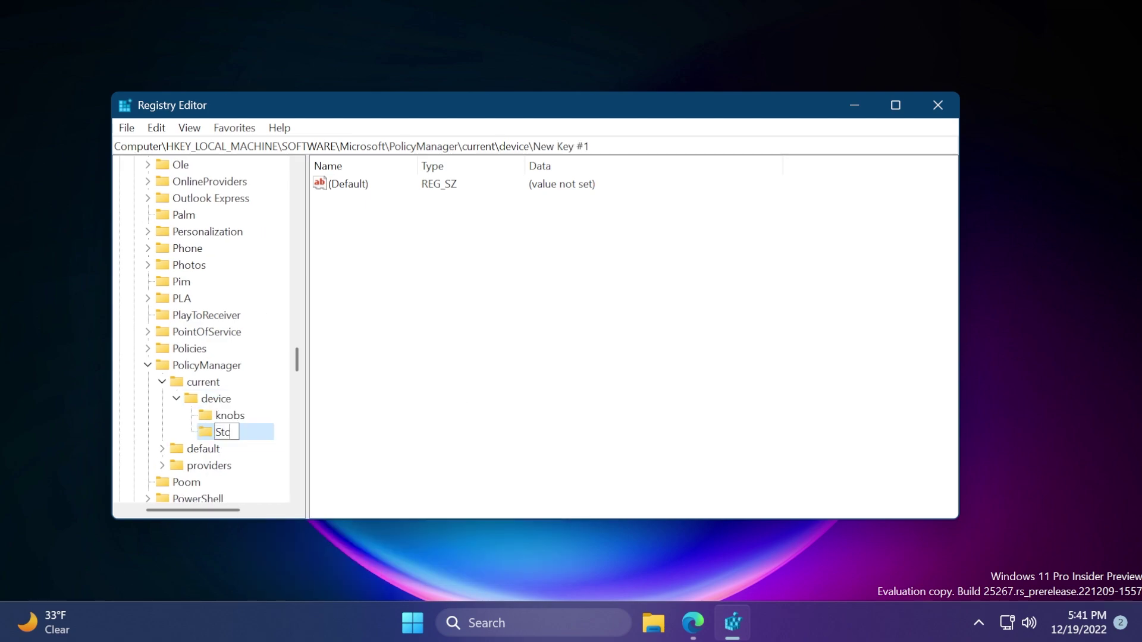
type("ckers")
key("Return")
Add a DWORD named EnableStickers with value 1 under Stickers, then close Registry Editor
left_click(352, 413)
right_click(397, 276)
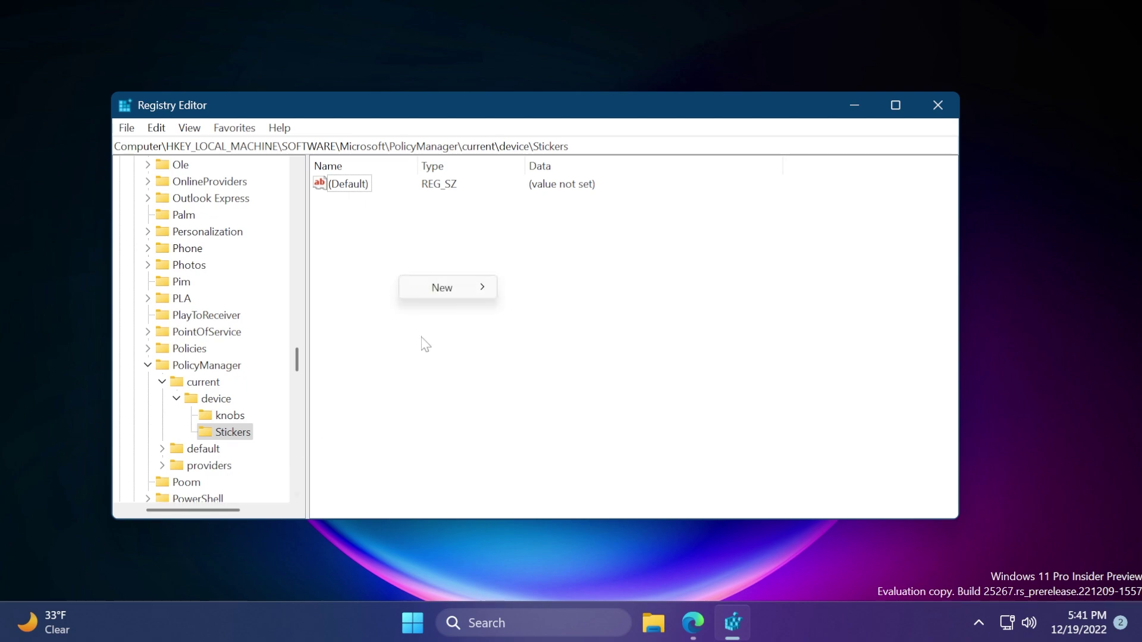
mouse_move(453, 287)
left_click(568, 358)
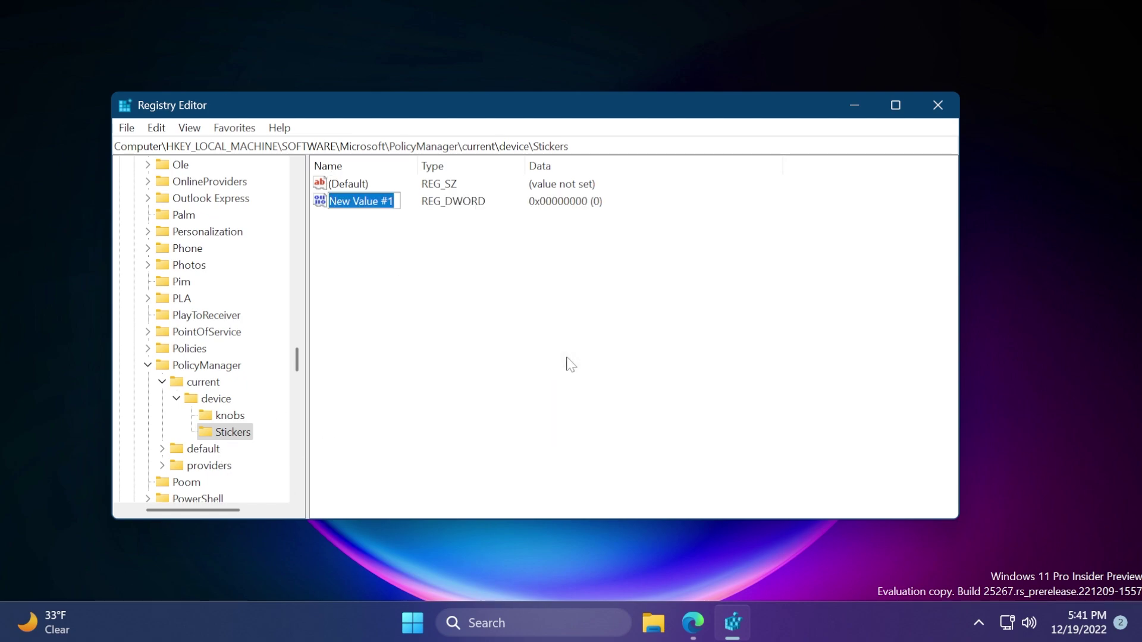
type("EnableStickers")
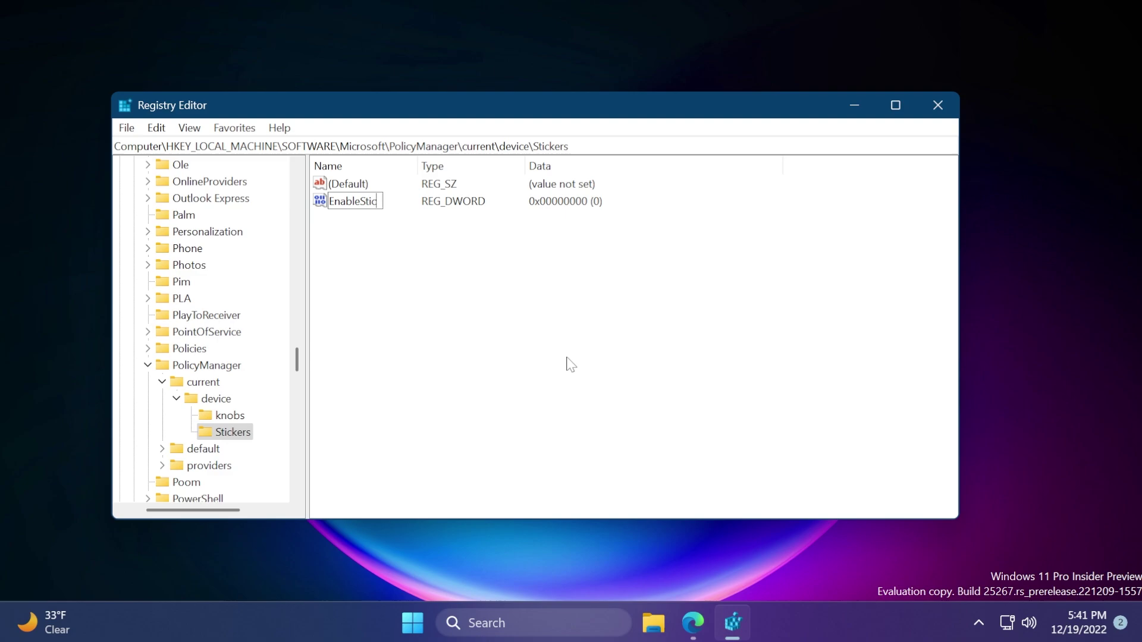
key("Return")
type("1")
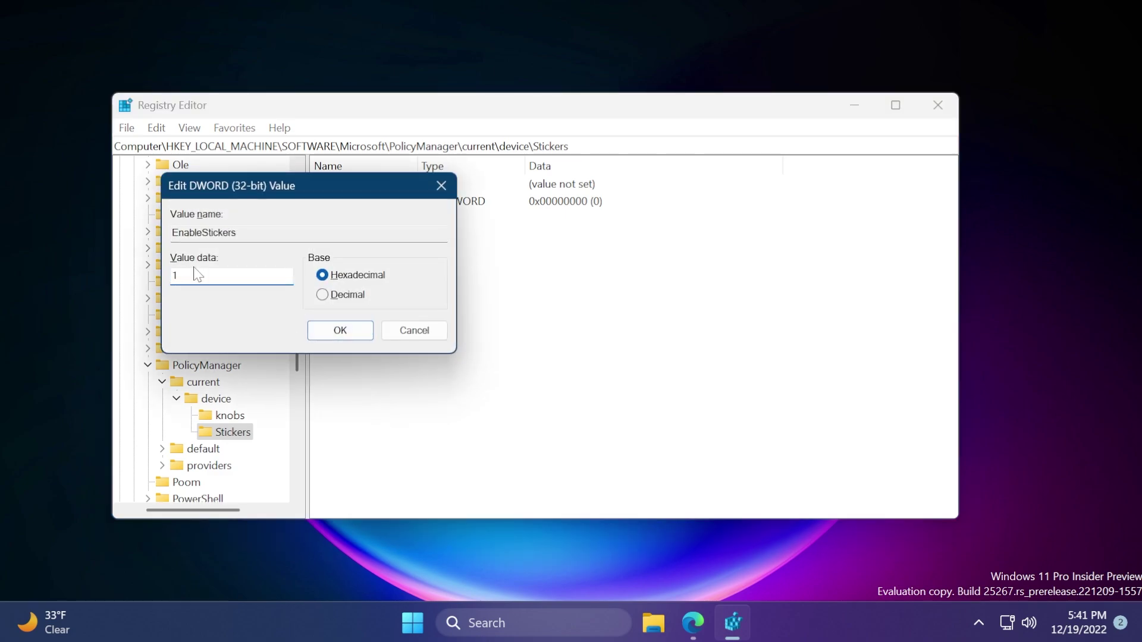
left_click(313, 332)
key("alt+F4")
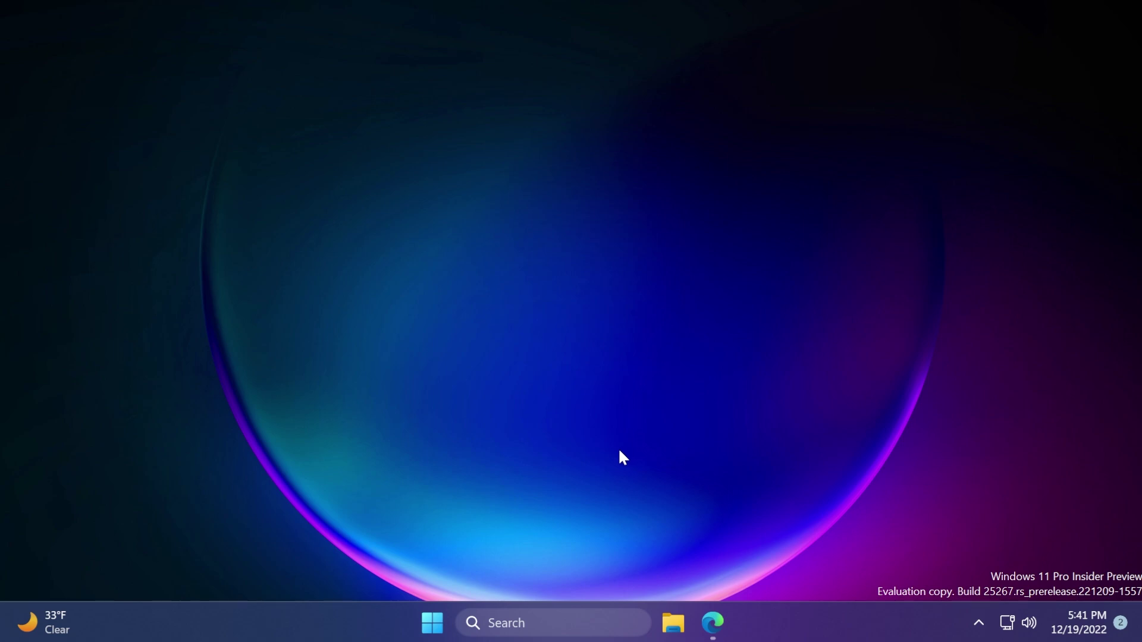
Run vivetool /enable /id:36165848 in an elevated Command Prompt
key("super+s")
type("cmd")
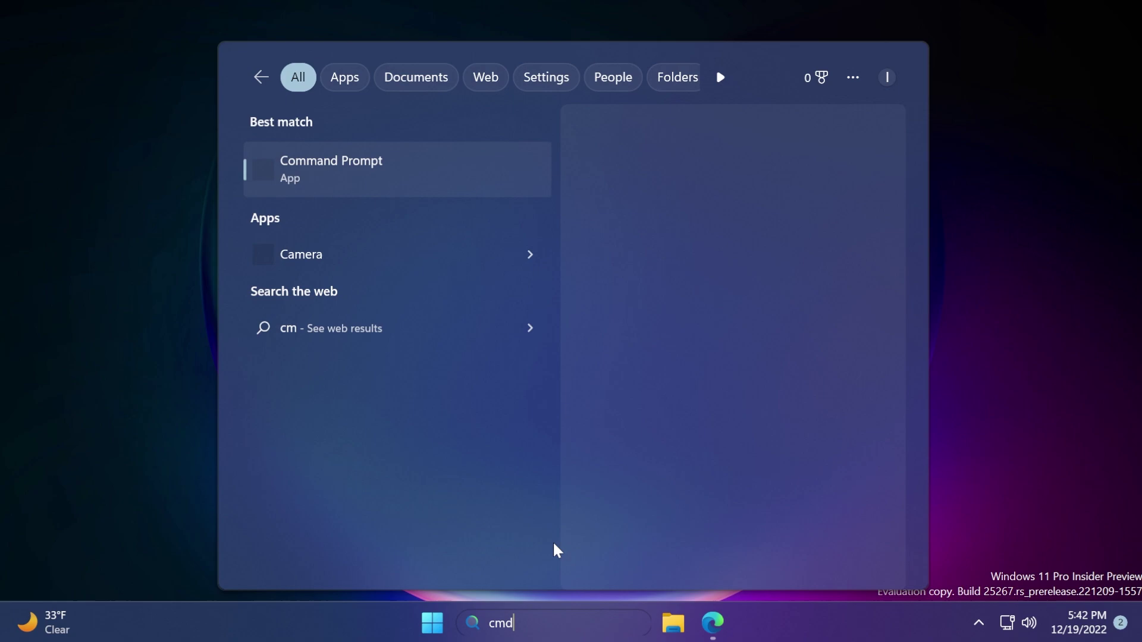
left_click(672, 326)
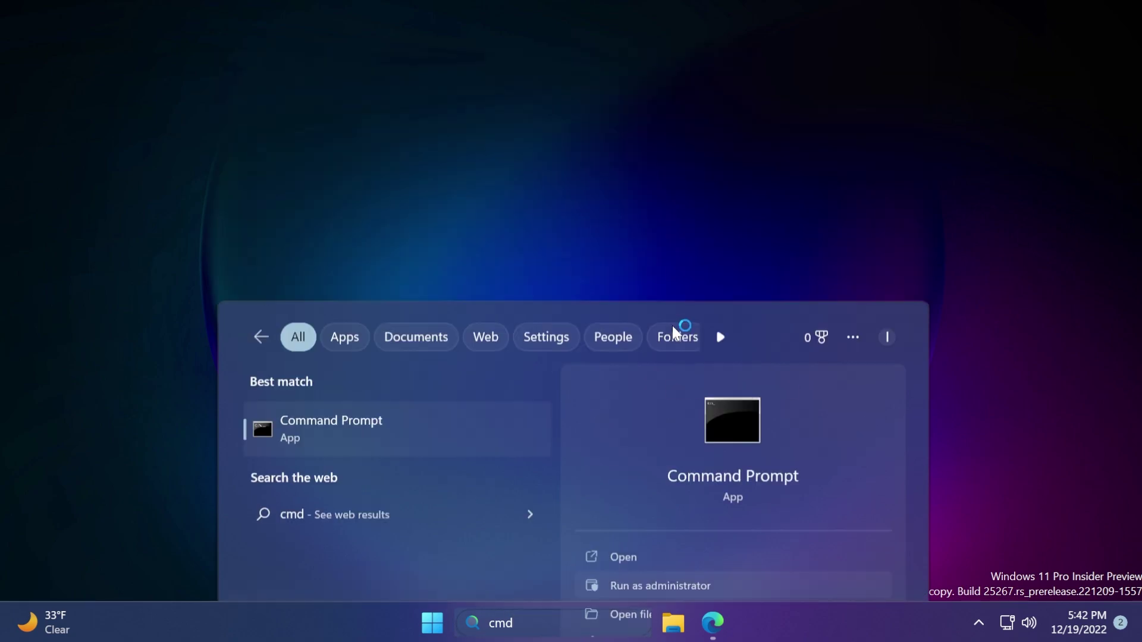
left_click(488, 450)
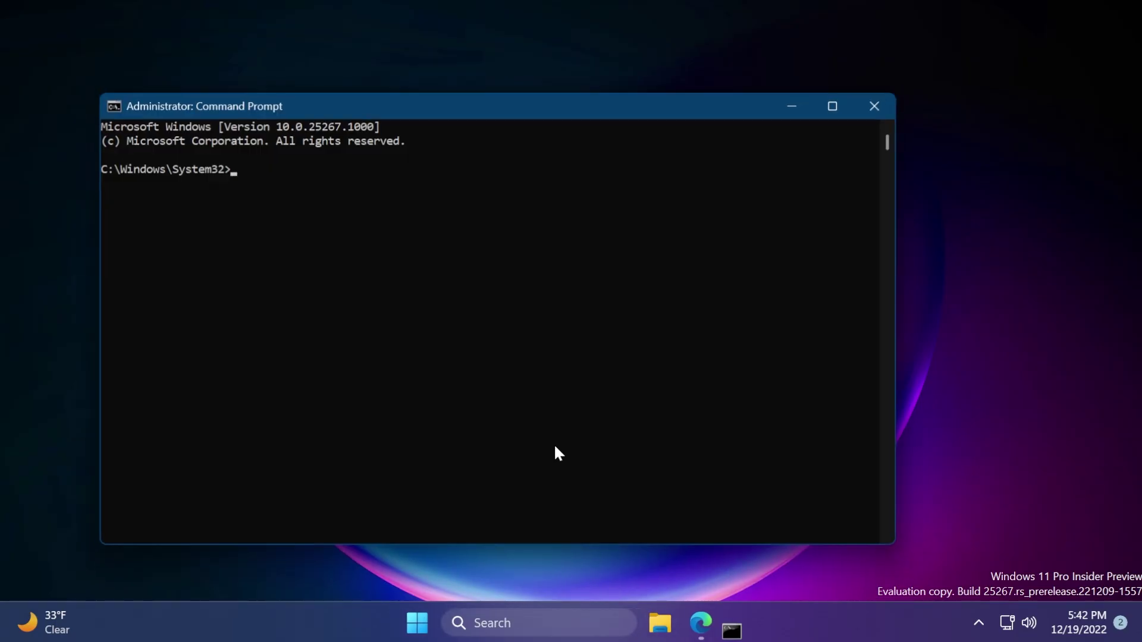
left_click(264, 254)
type("vivetool /enable /id:36165848")
key("Return")
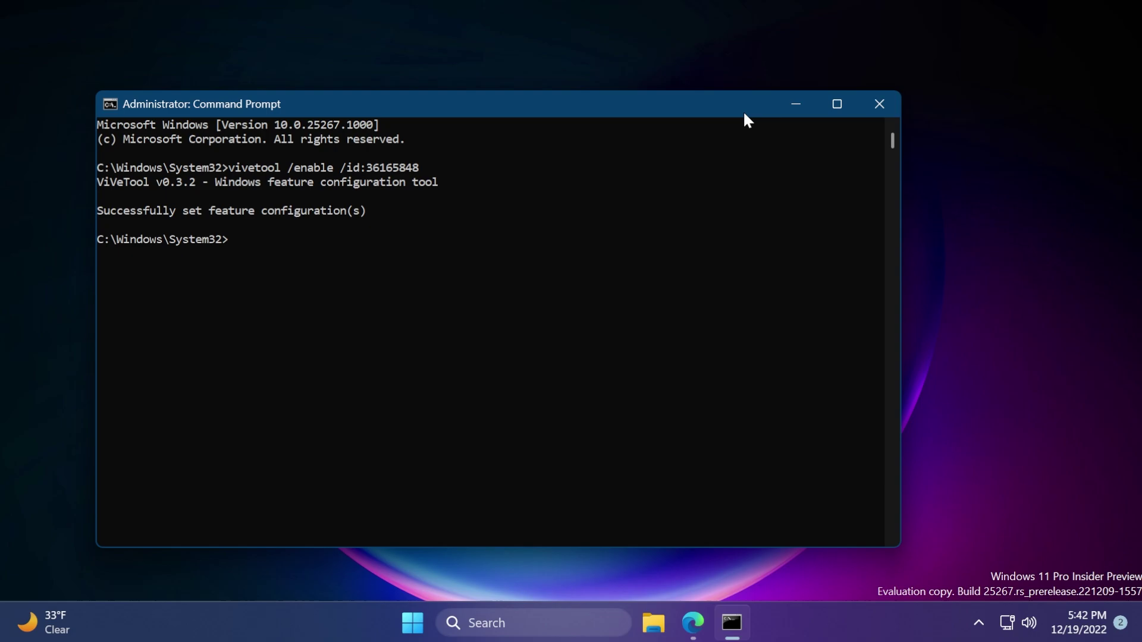
Close the console and restart Windows from the Start button's power menu
left_click(879, 103)
right_click(435, 619)
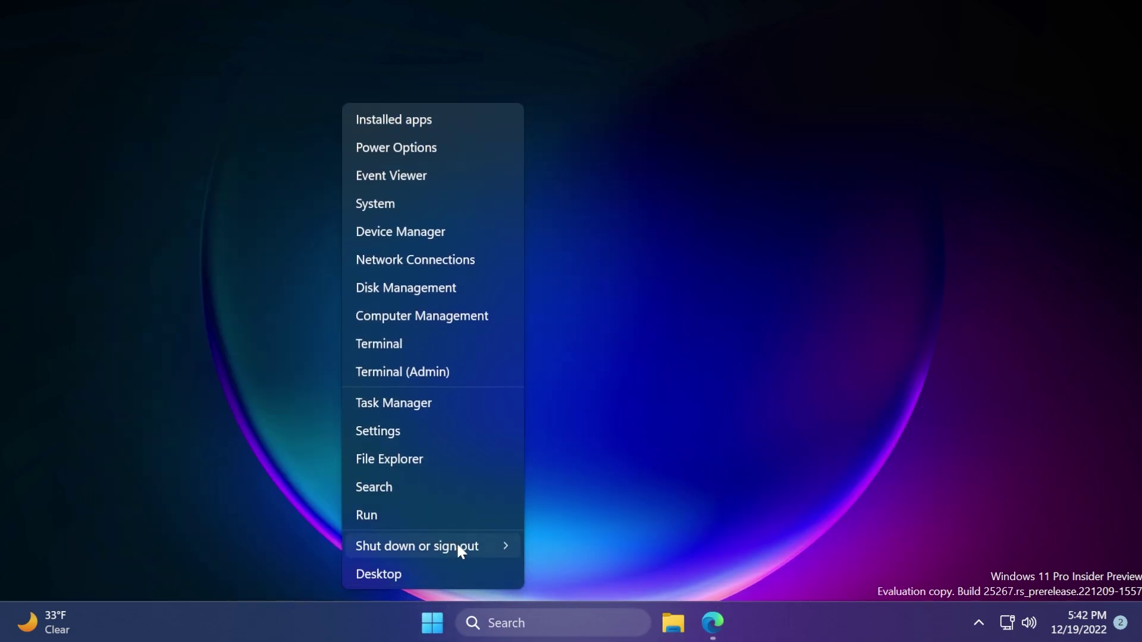
mouse_move(527, 544)
left_click(563, 539)
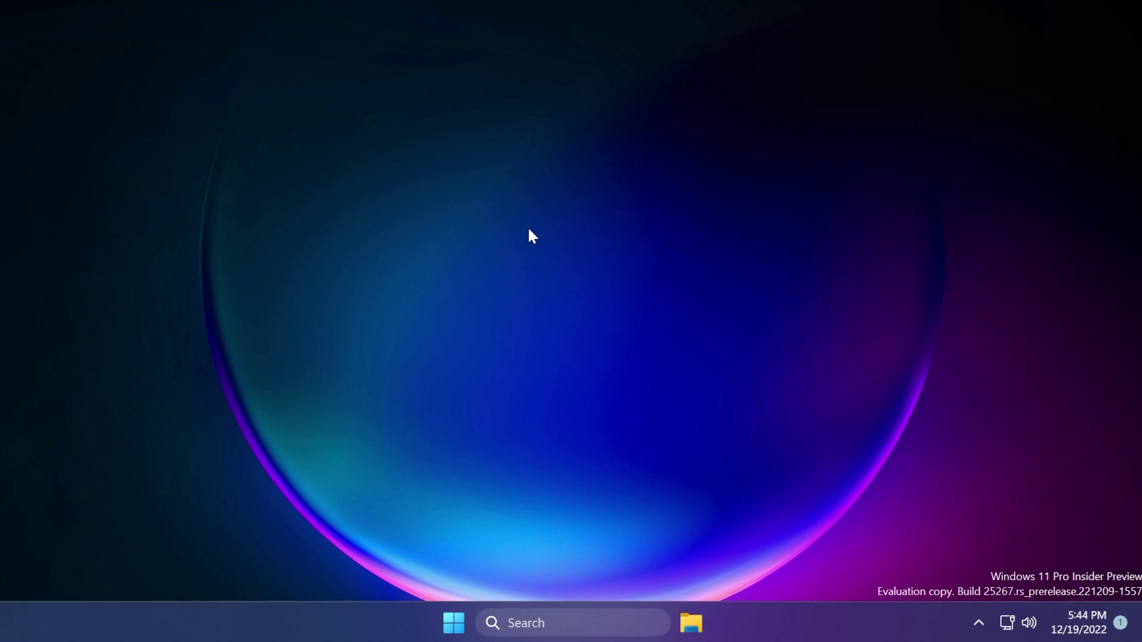
Set the desktop background type to Picture using the purple-red glow wallpaper, fit kept at Fill
right_click(532, 194)
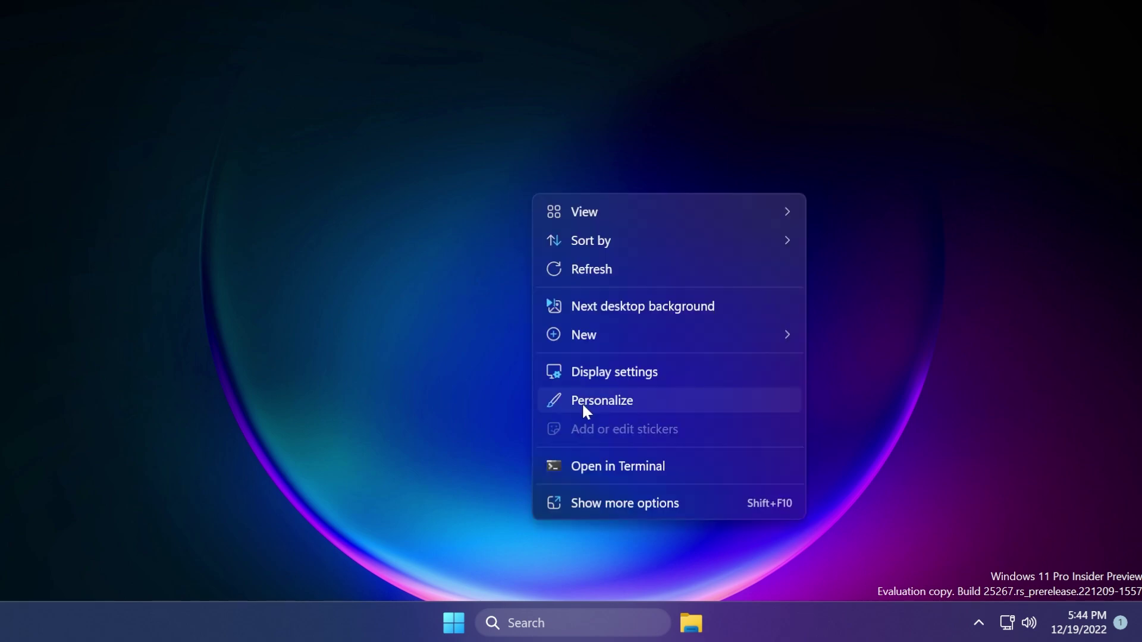
left_click(586, 402)
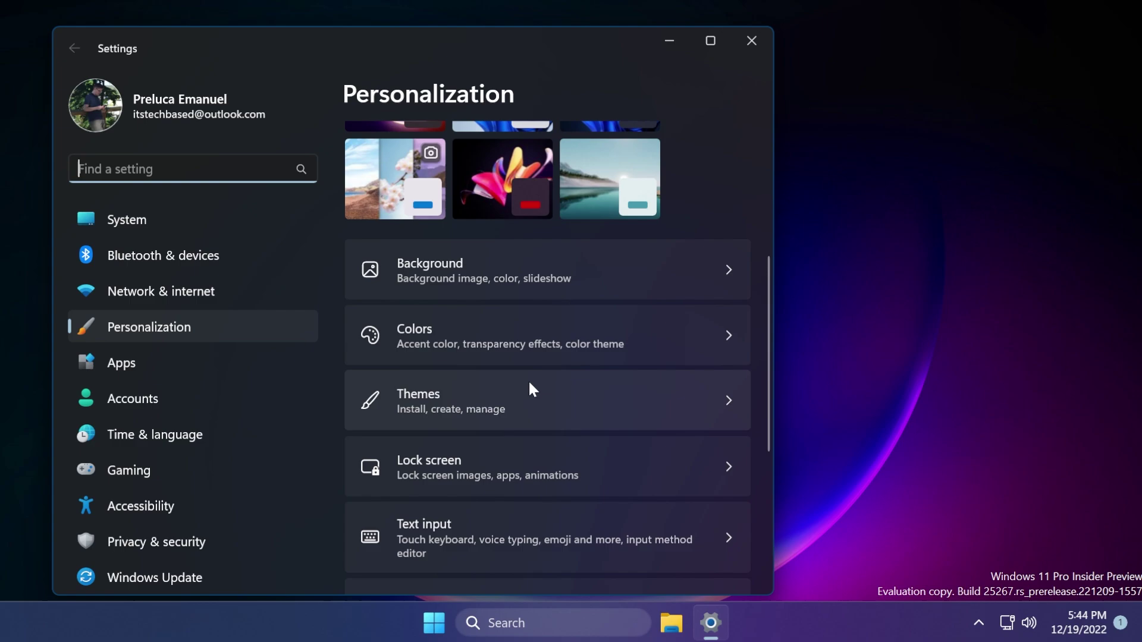
left_click(458, 269)
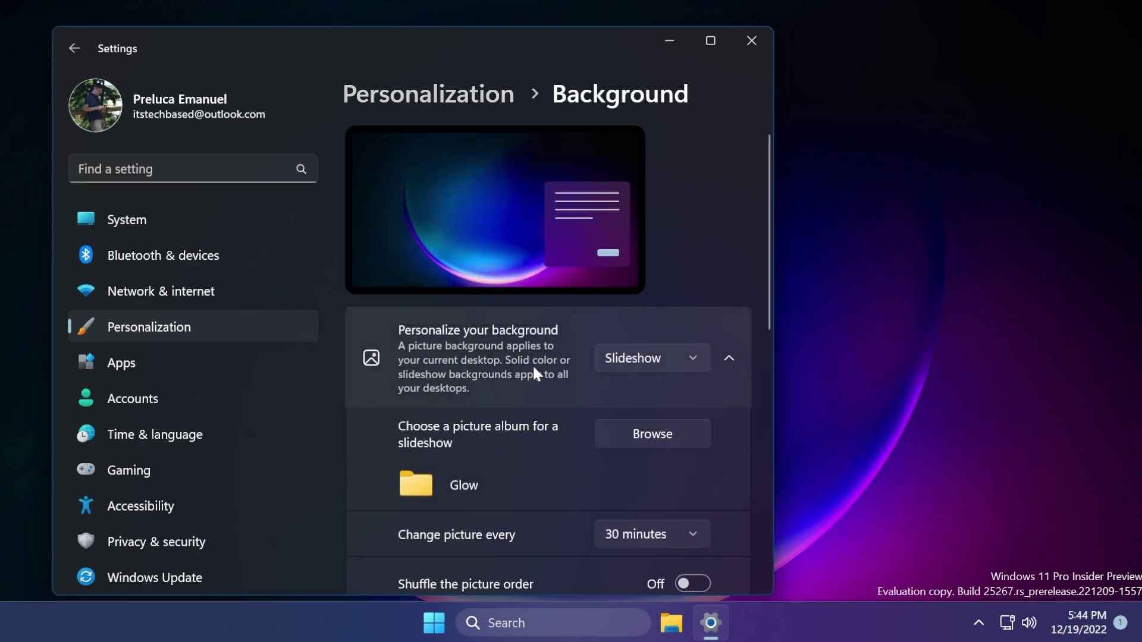
left_click(637, 358)
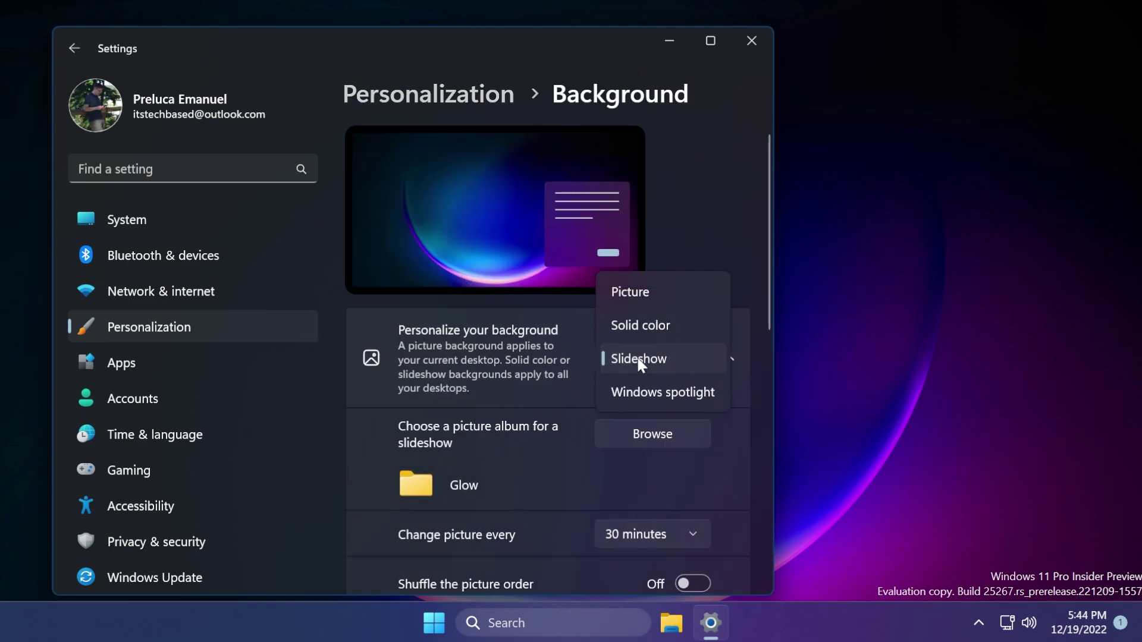
left_click(643, 291)
scroll(453, 314, "down", 3)
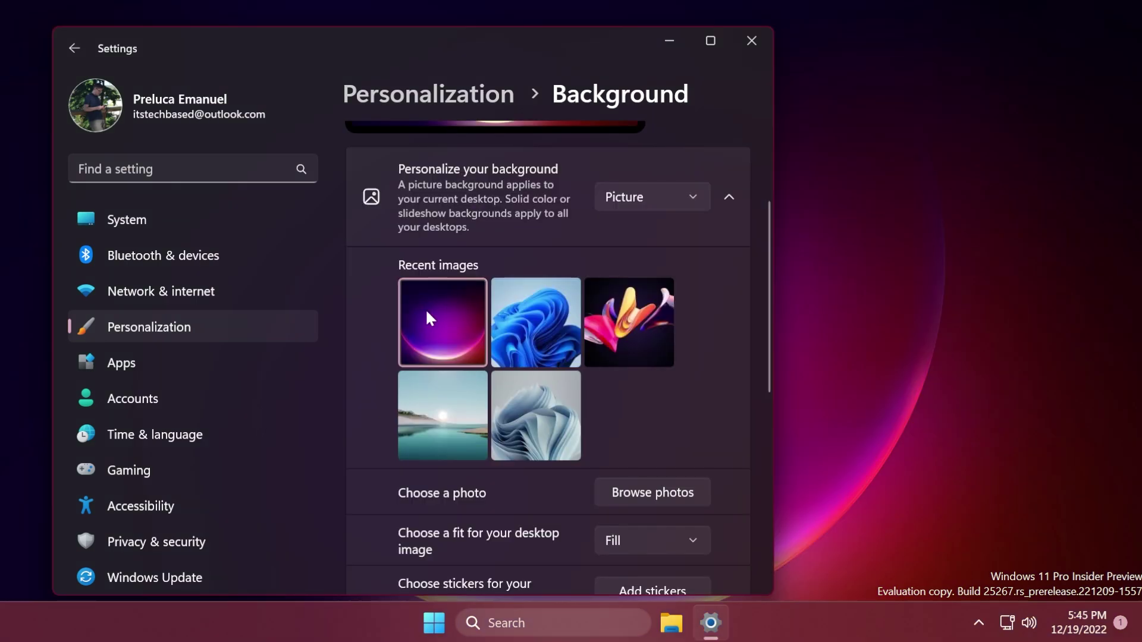
scroll(458, 337, "down", 3)
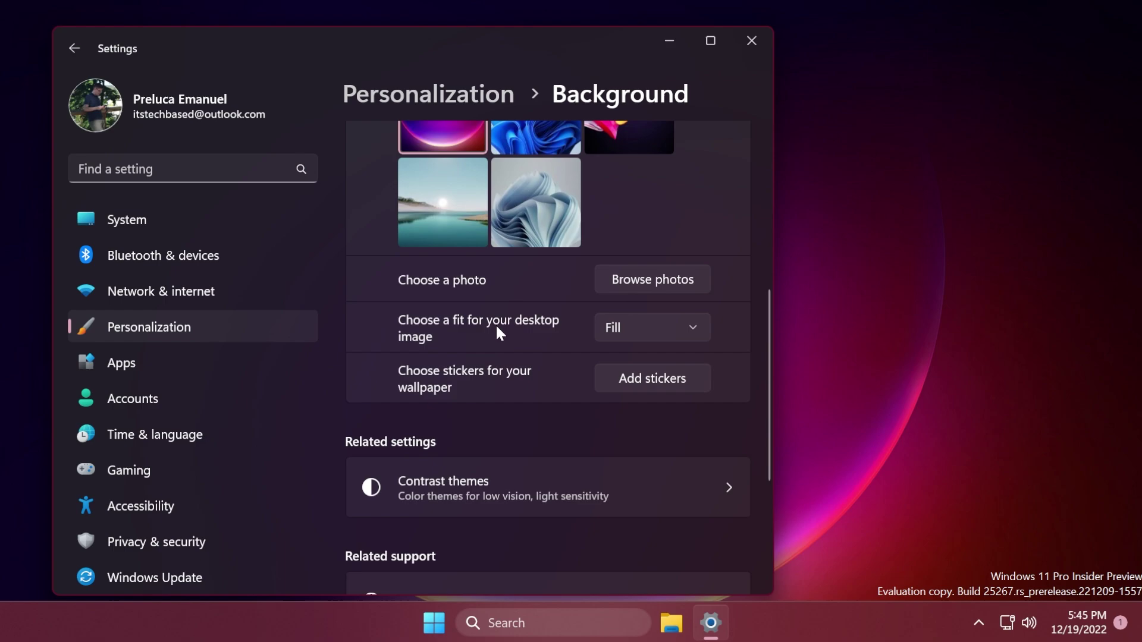
left_click(647, 327)
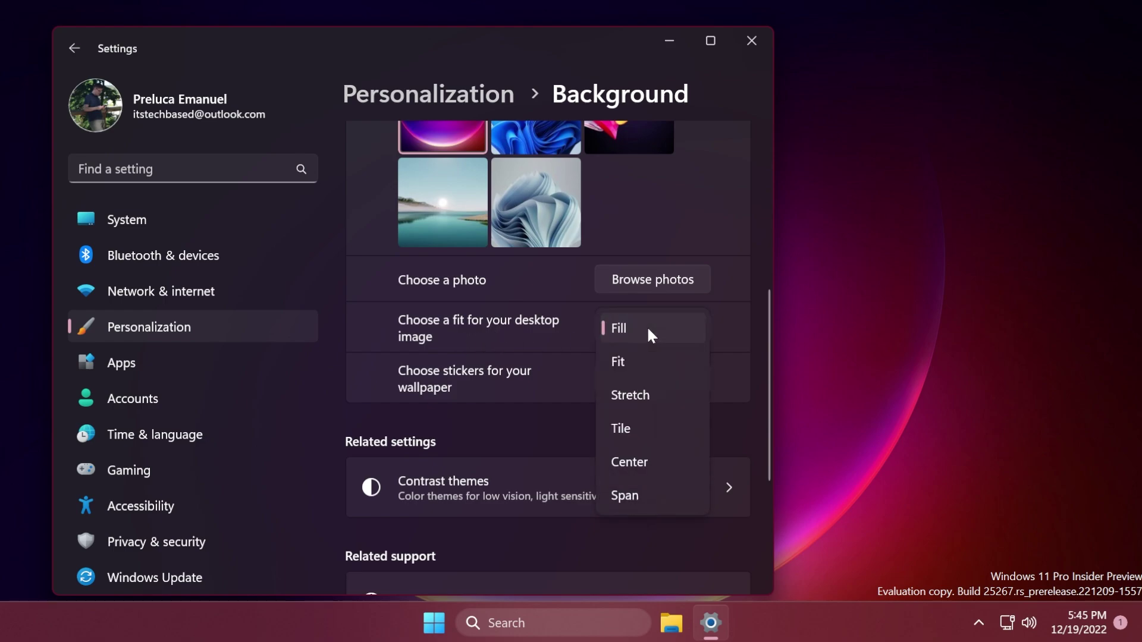
left_click(752, 319)
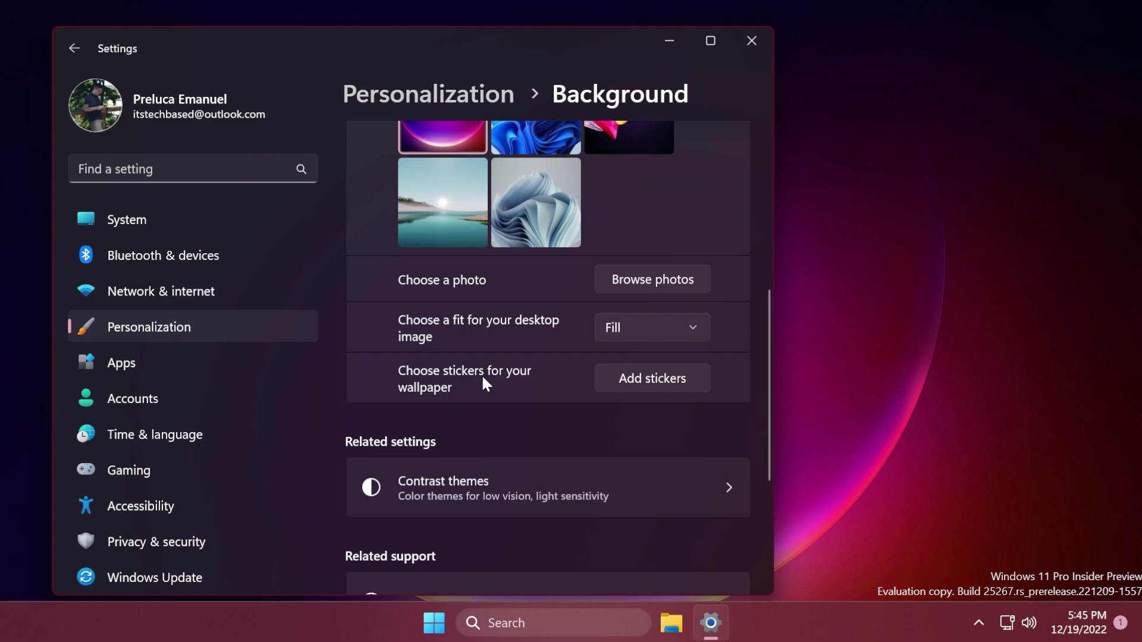
Place the shouting alarm-clock sticker on the wallpaper
left_click(648, 384)
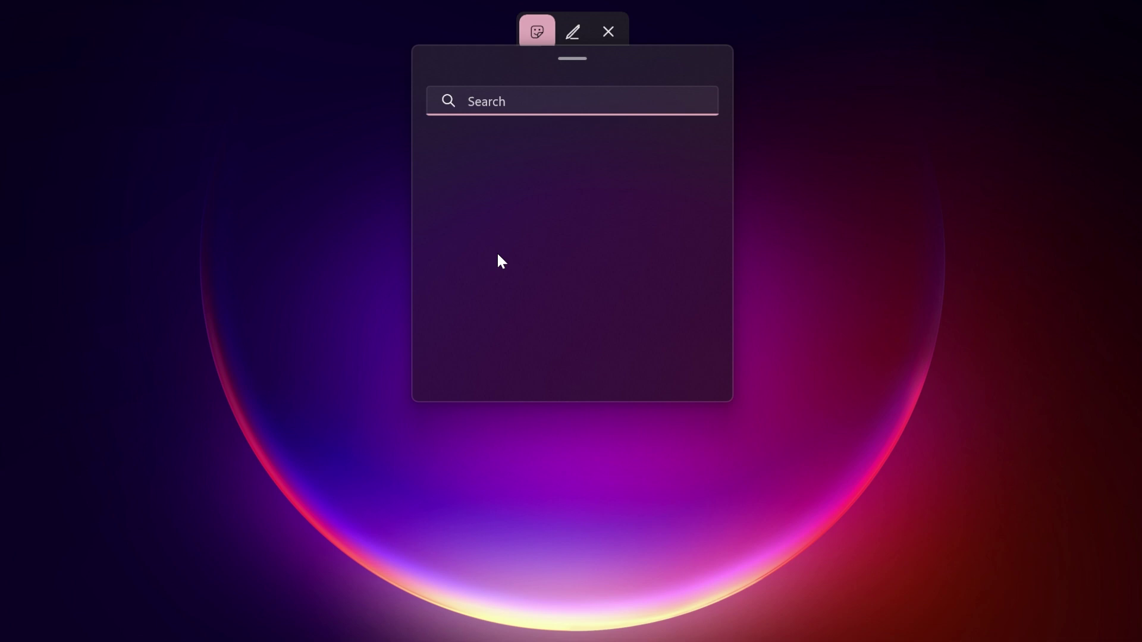
left_click(536, 172)
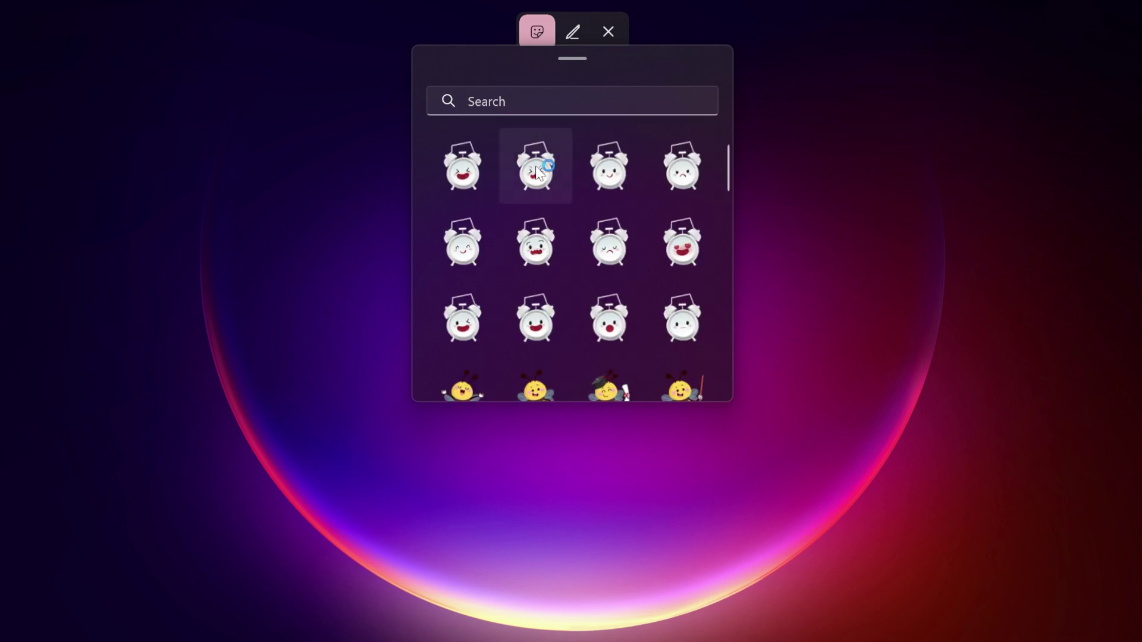
left_click(536, 171)
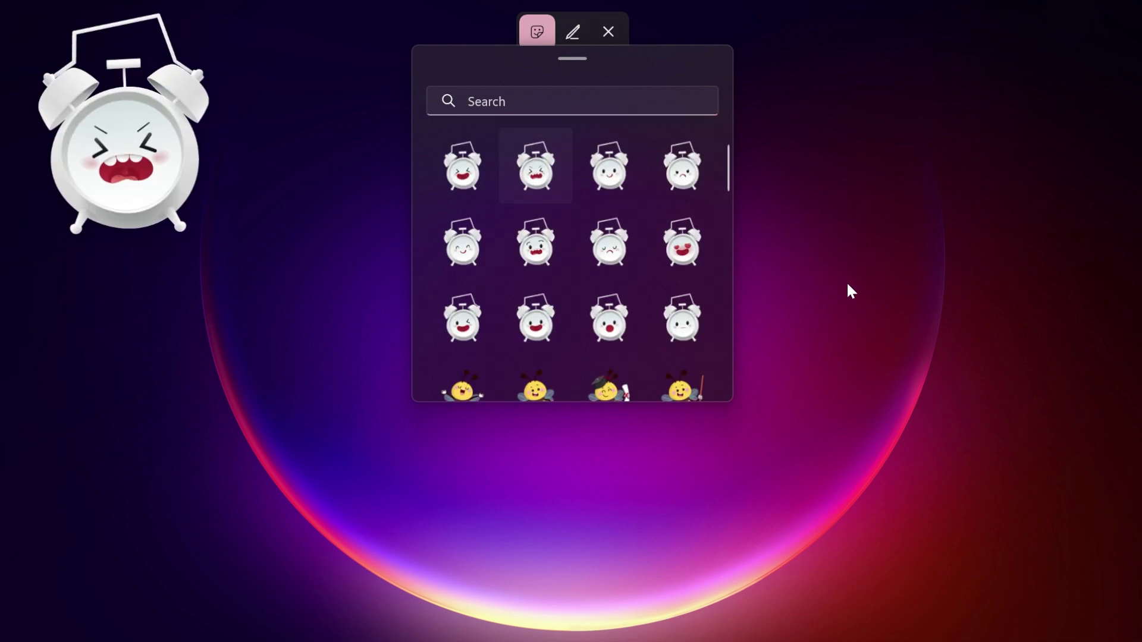
left_click(848, 284)
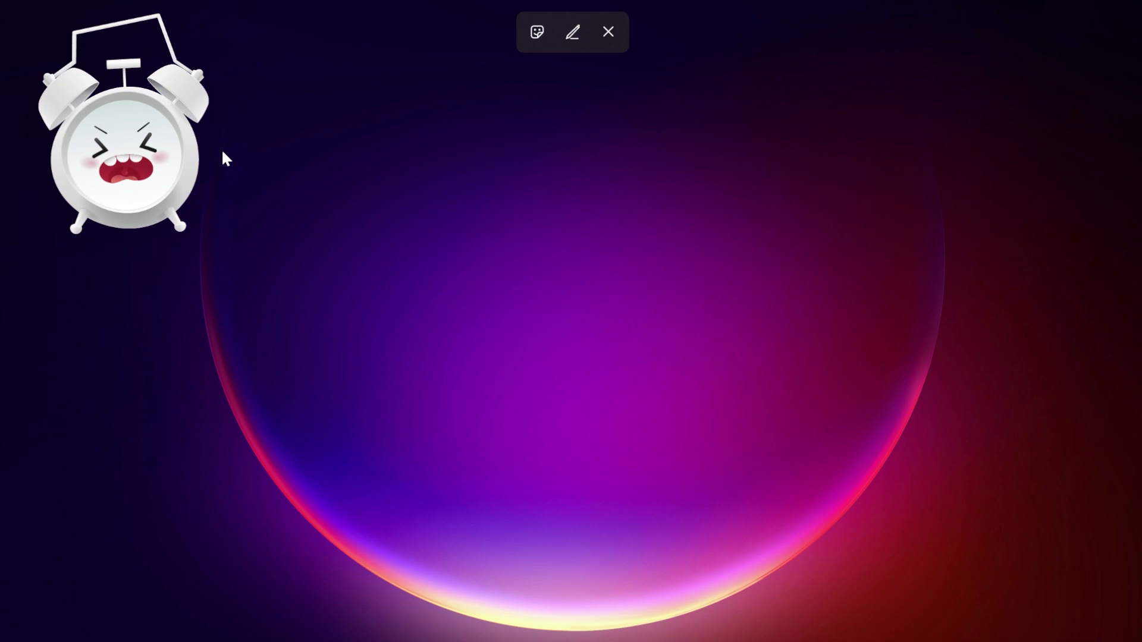
Draw a green glitter scribble near the wallpaper centre, then exit the sticker editor
left_click(571, 32)
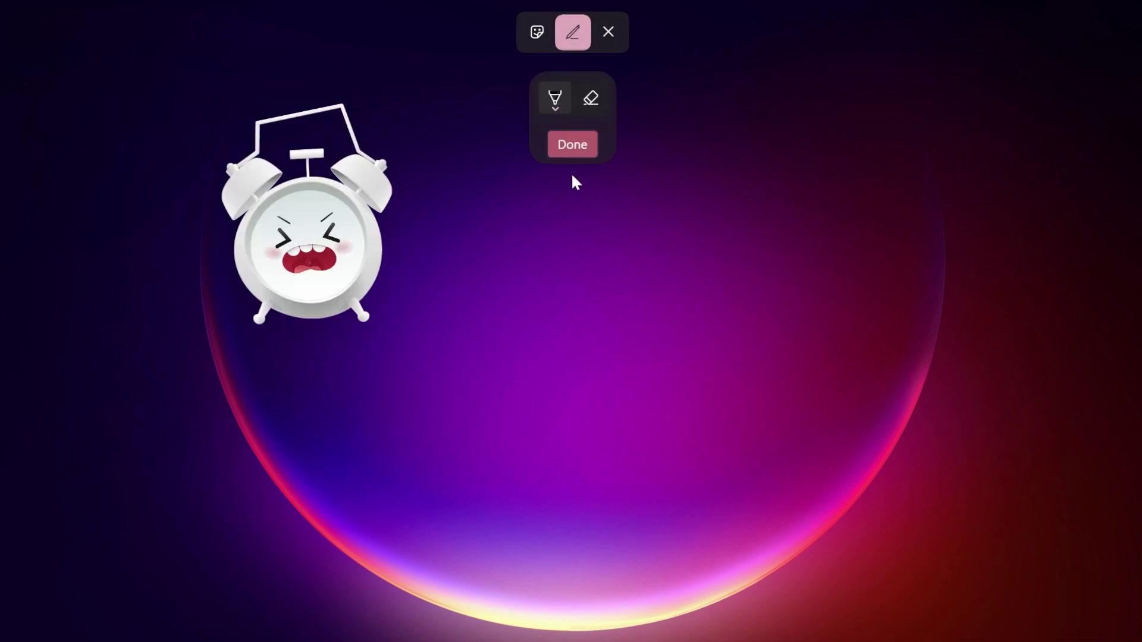
left_click(555, 98)
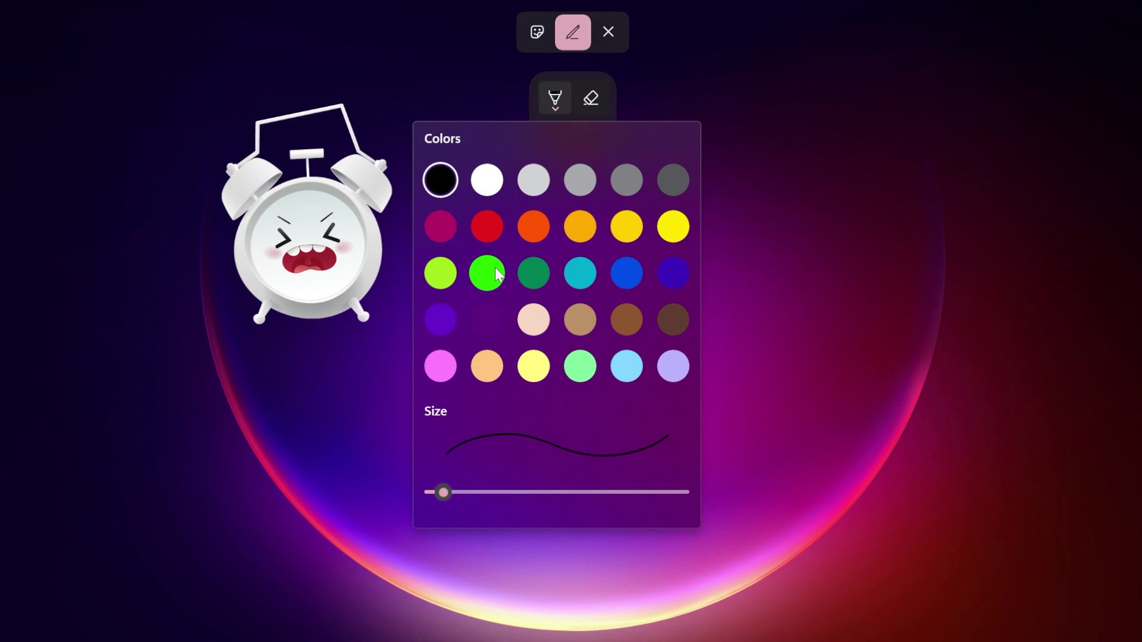
left_click(495, 274)
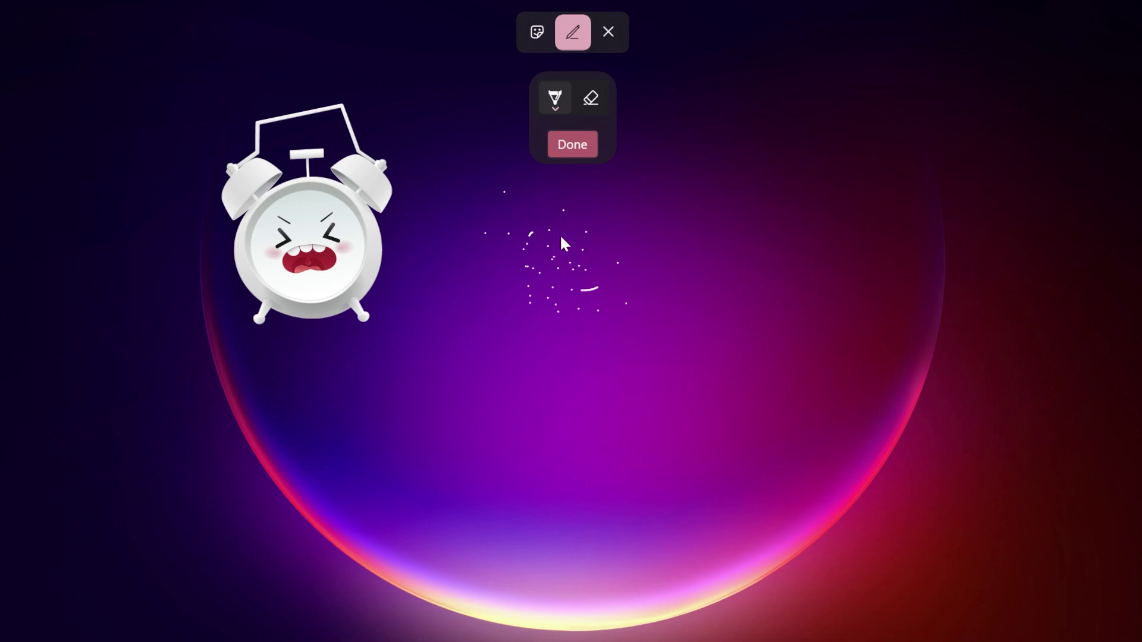
left_click_drag(561, 237, 502, 297)
key("Escape")
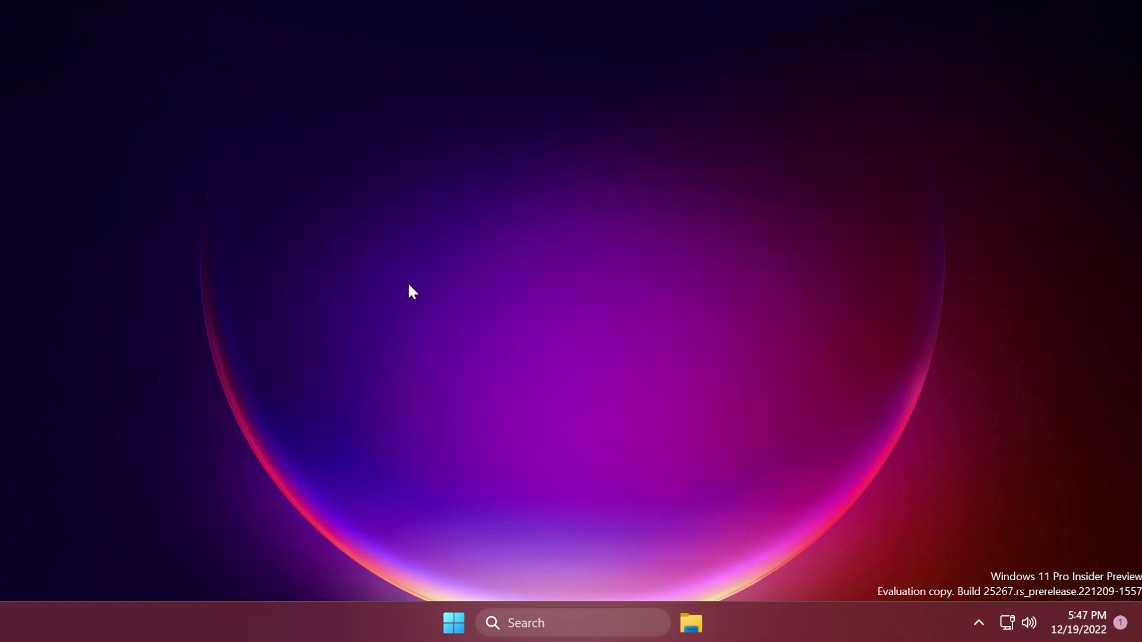
Run vivetool /enable /id:40733296 in an elevated Command Prompt, then close the console
left_click(552, 623)
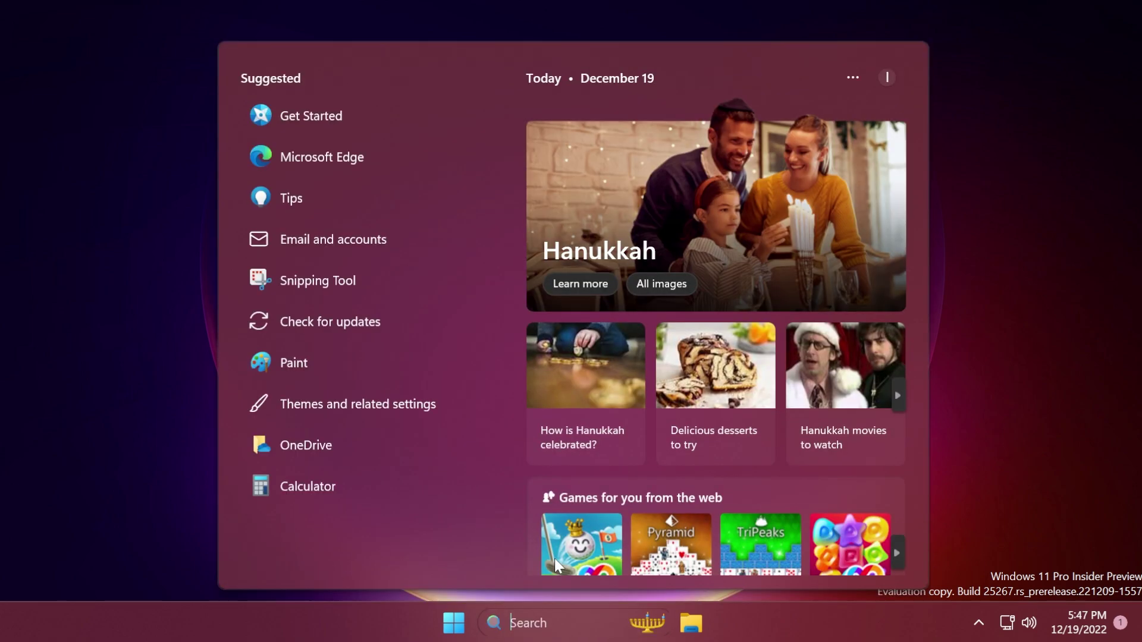
type("cmd")
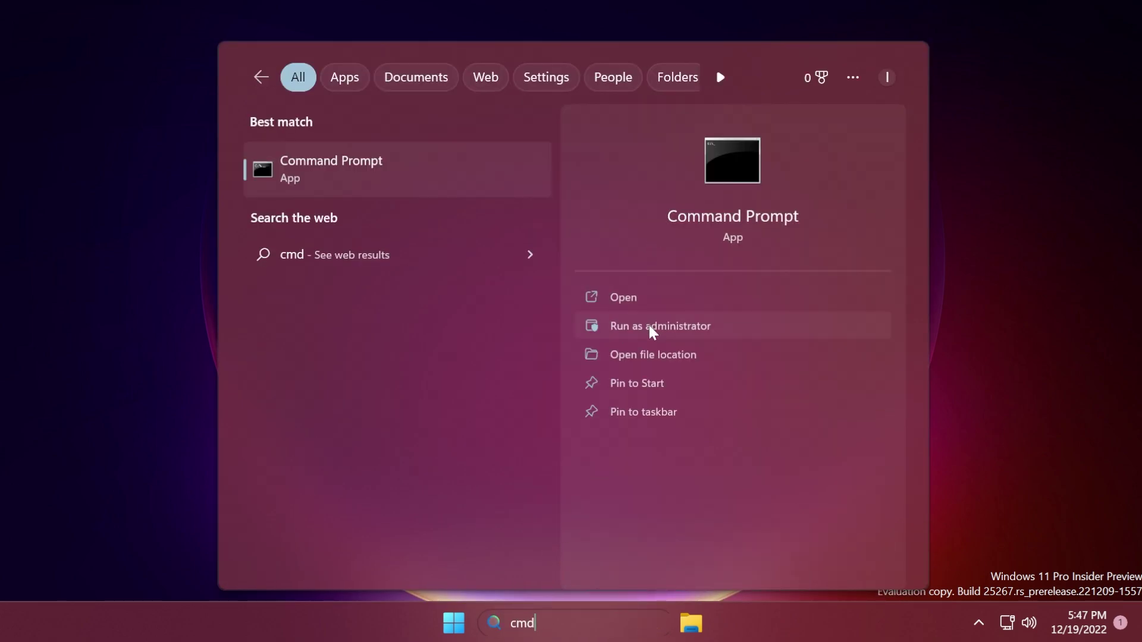
left_click(651, 327)
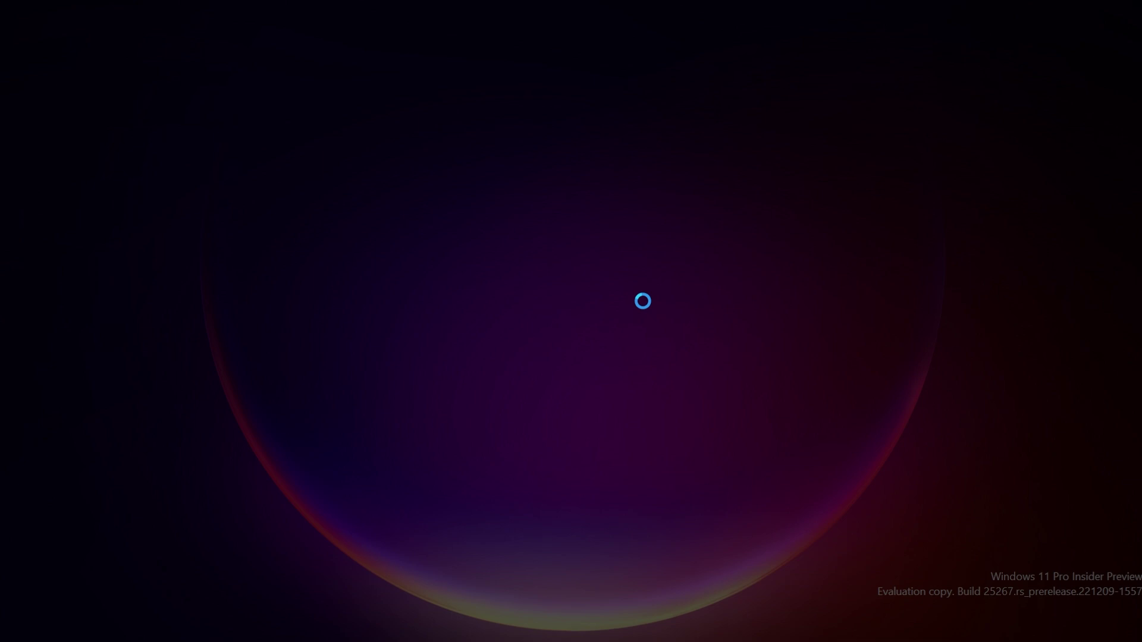
left_click(506, 444)
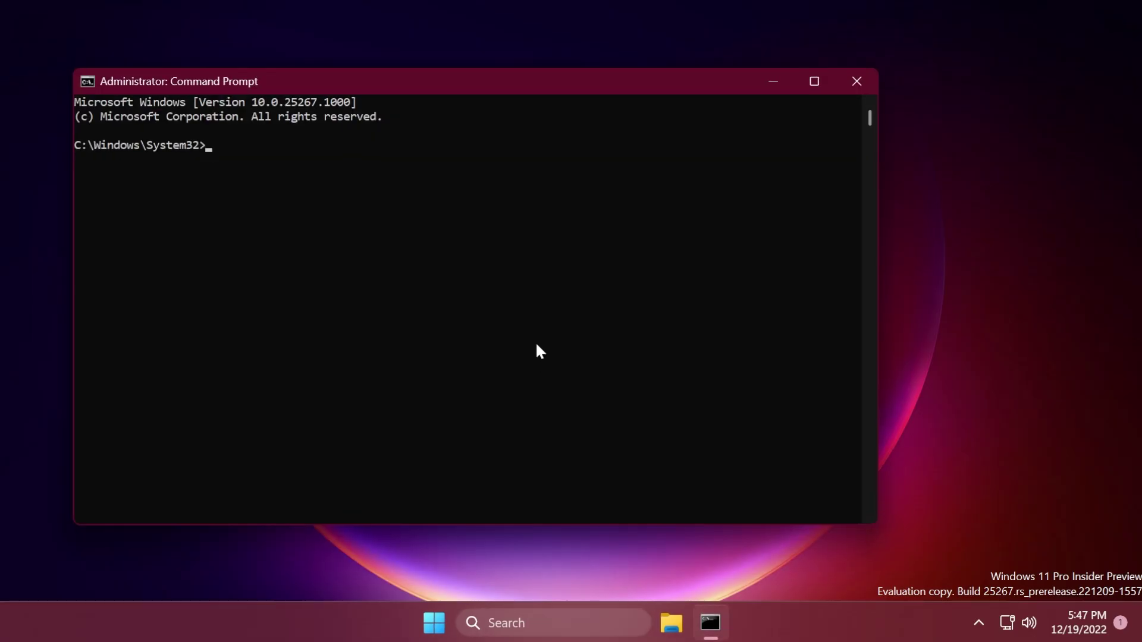
type("vivetool /enable /id:40")
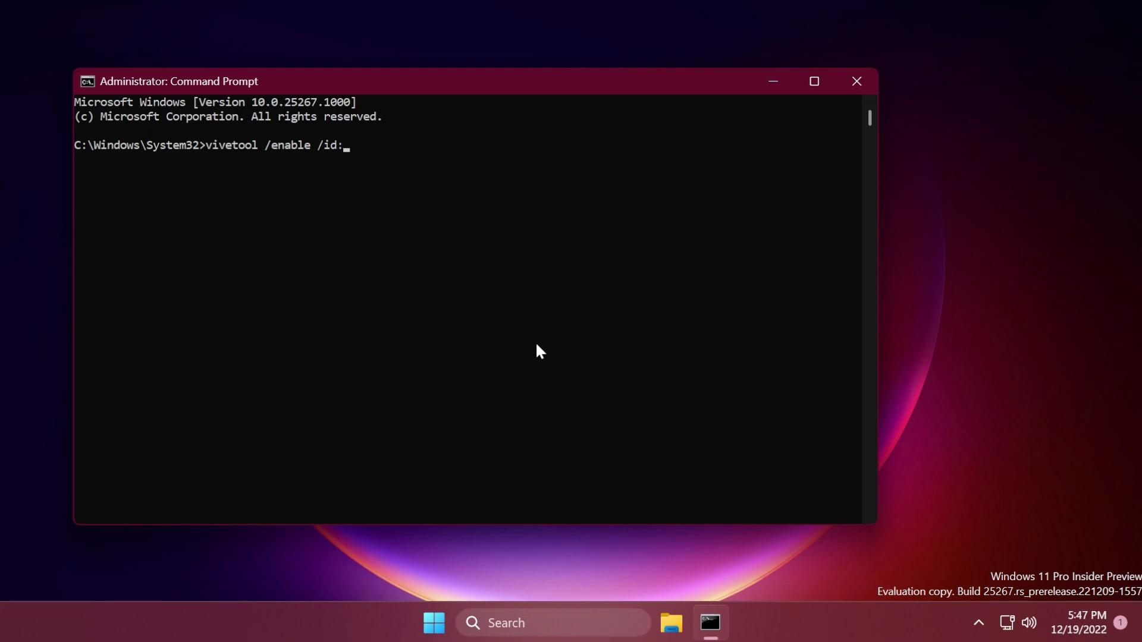
type("733296")
key("Return")
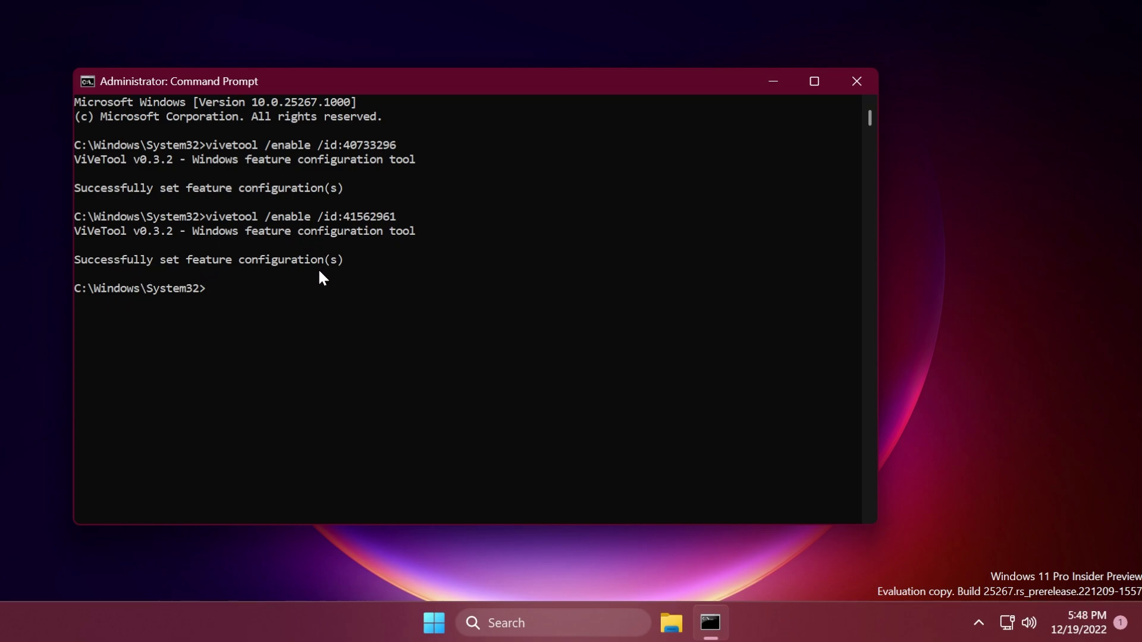
left_click_drag(413, 85, 426, 102)
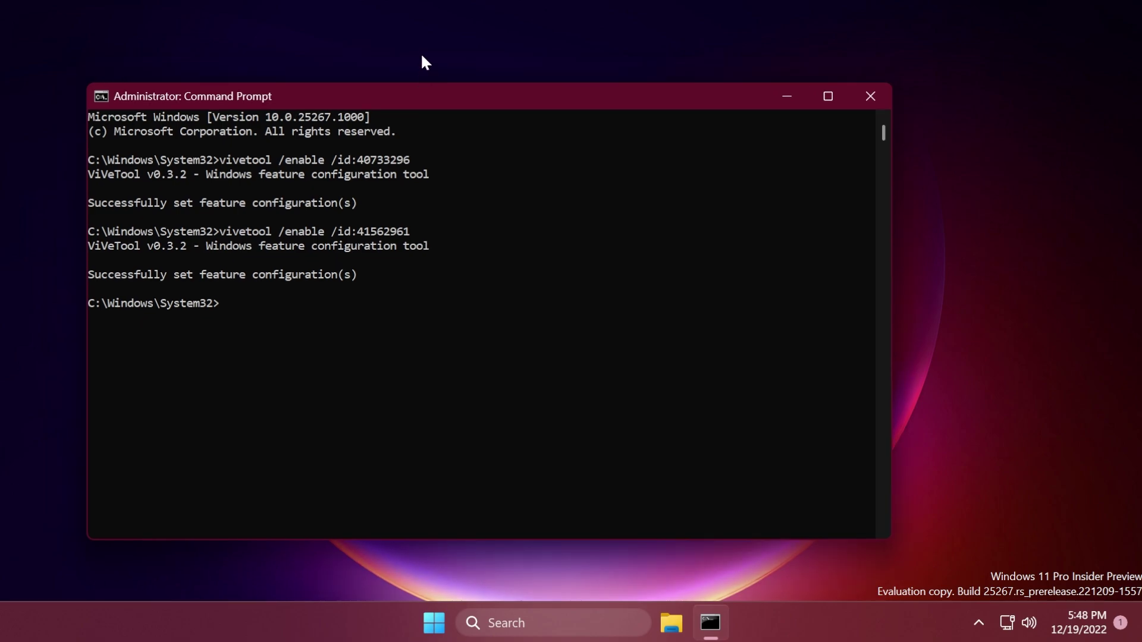
left_click(868, 95)
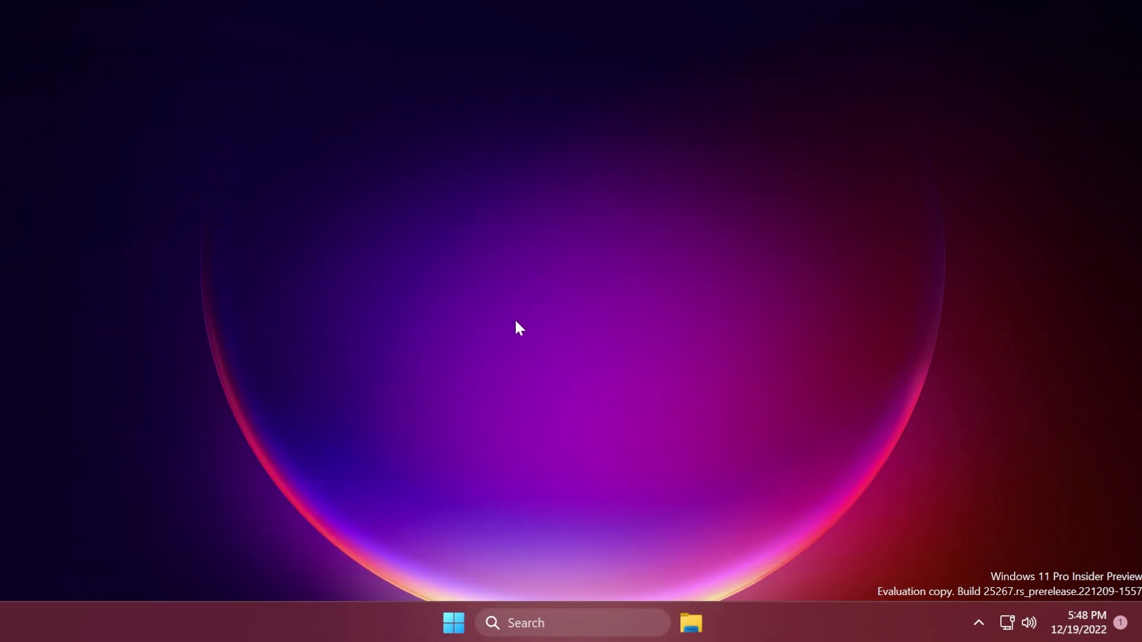
Restart Windows via the Start button's Shut down or sign out menu
right_click(455, 623)
mouse_move(489, 545)
left_click(575, 542)
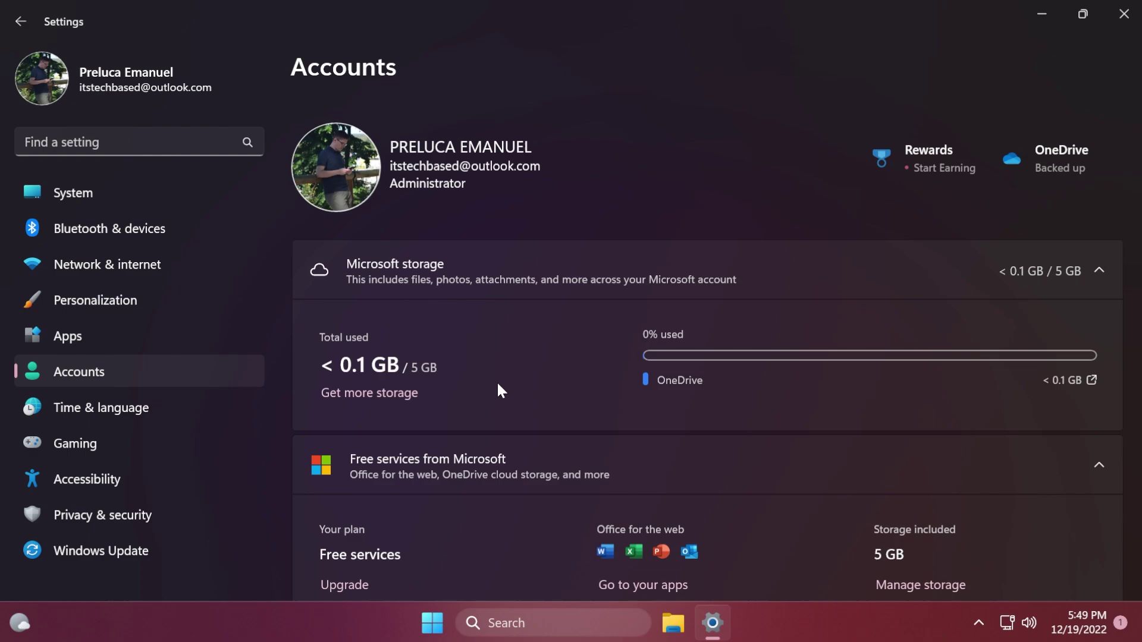
Collapse and re-expand the Microsoft storage section, then close Settings
left_click(580, 276)
left_click(566, 271)
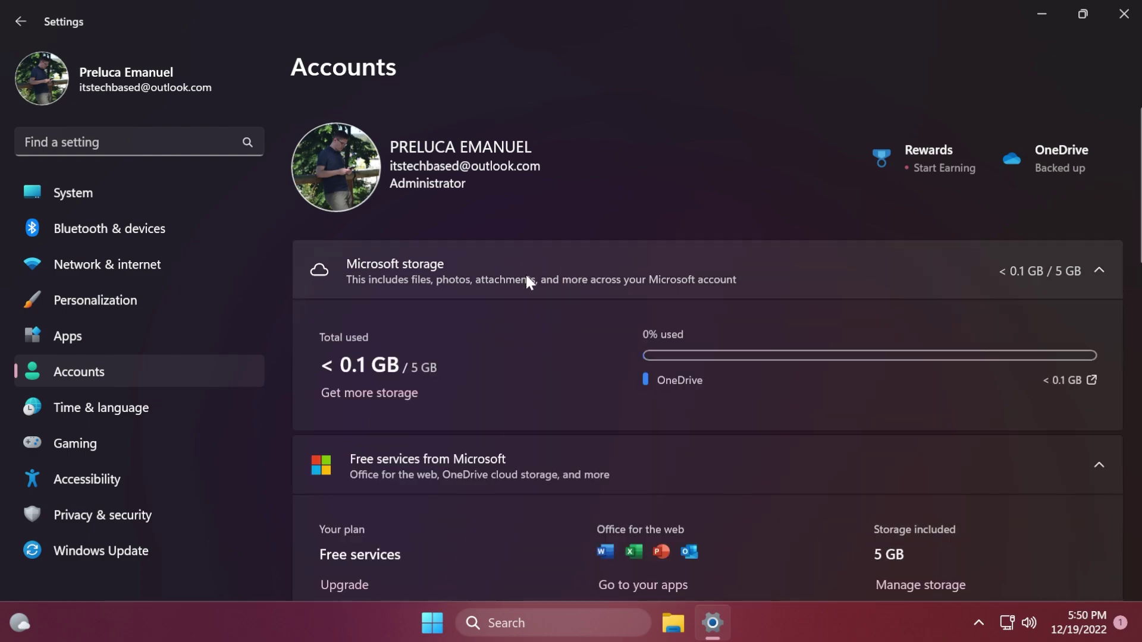
left_click(1123, 14)
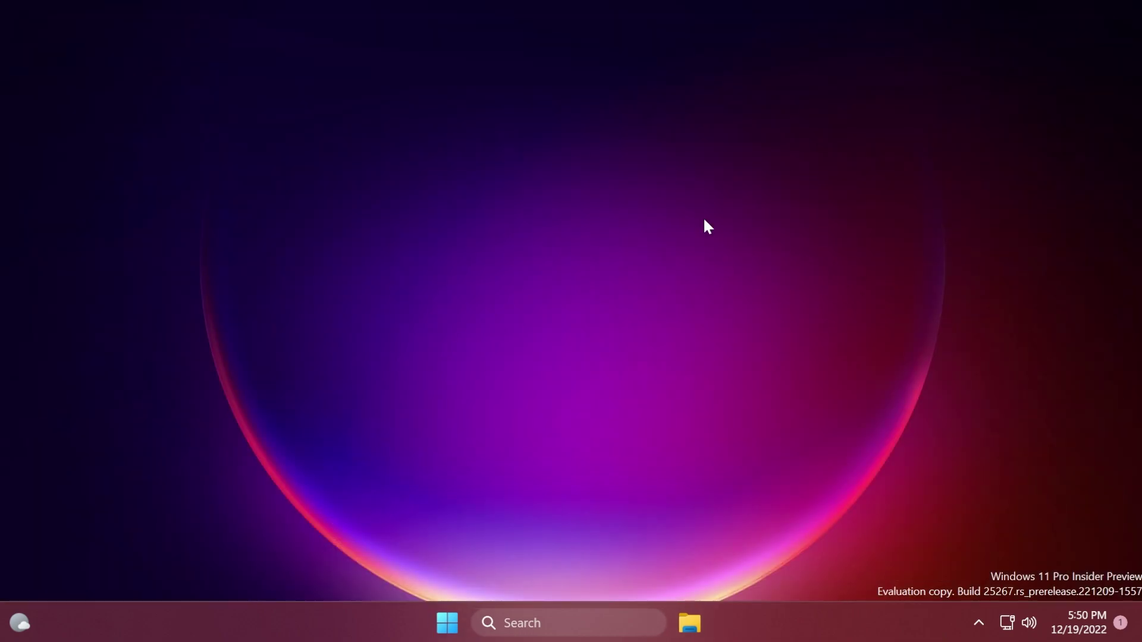